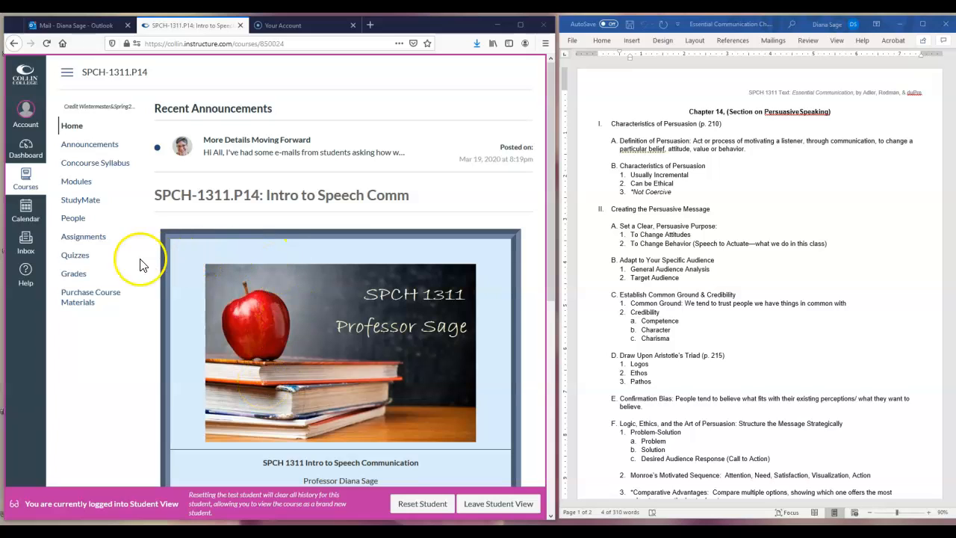
Step: Open the Chapter Seven quiz from the course's quiz list and copy its complete instructions text
click(75, 255)
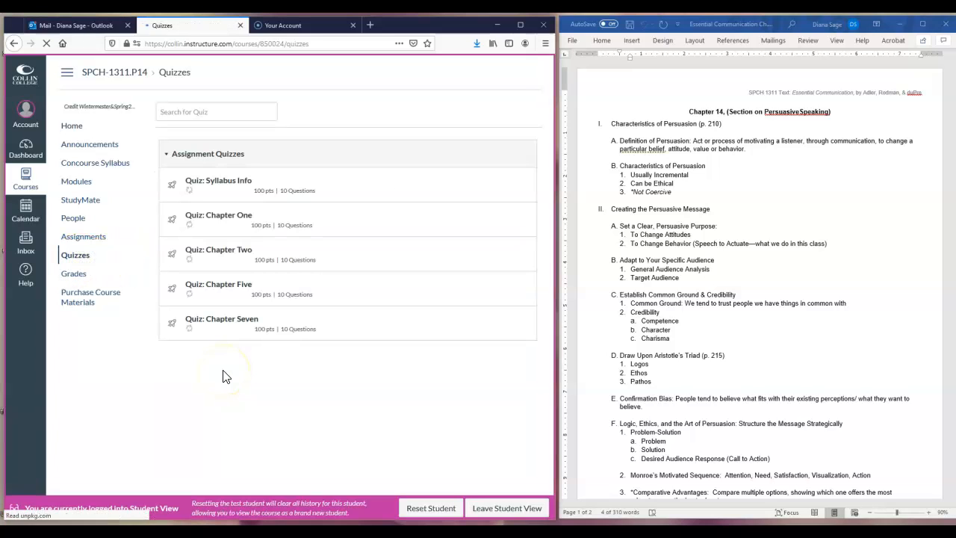
click(188, 319)
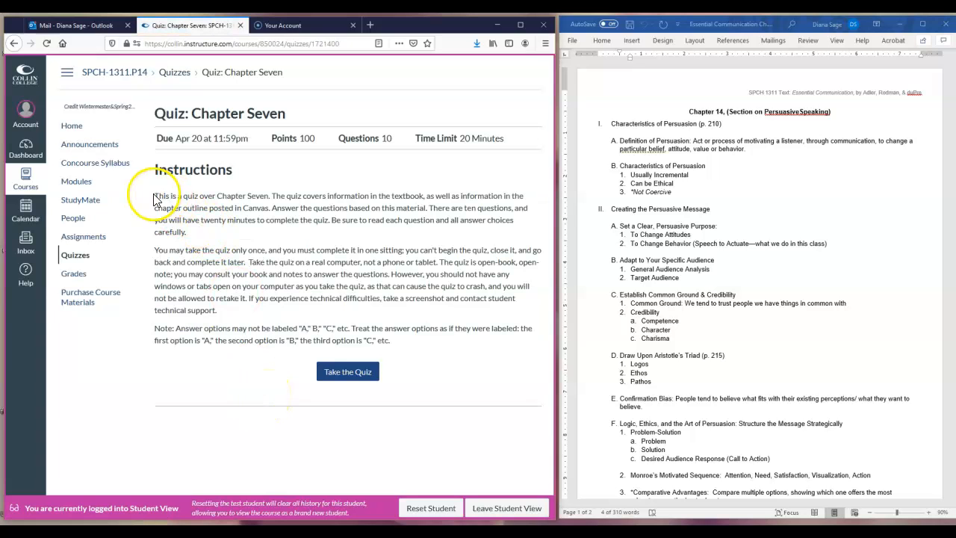
drag(155, 195, 401, 341)
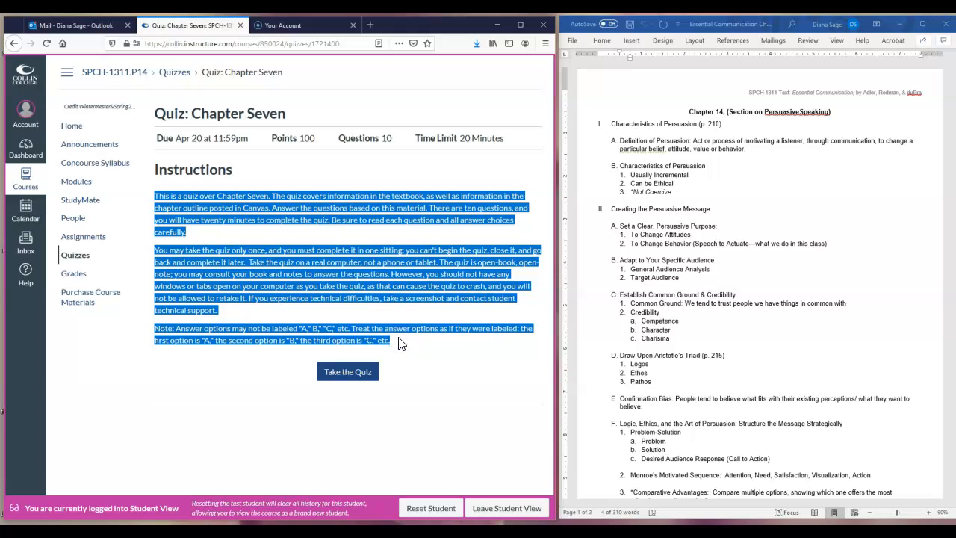
click(347, 372)
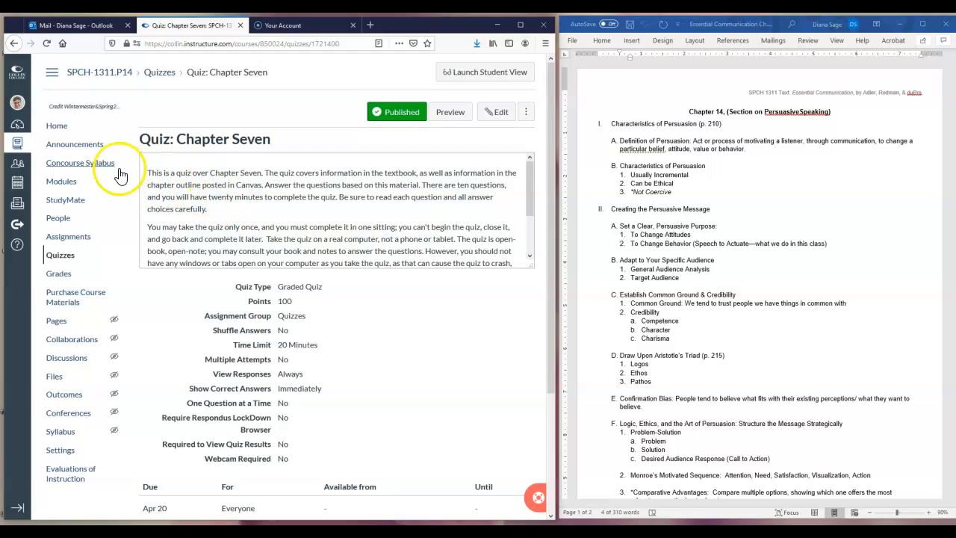
Step: Create a new quiz in the course and paste the copied instructions as its quiz instructions
click(58, 258)
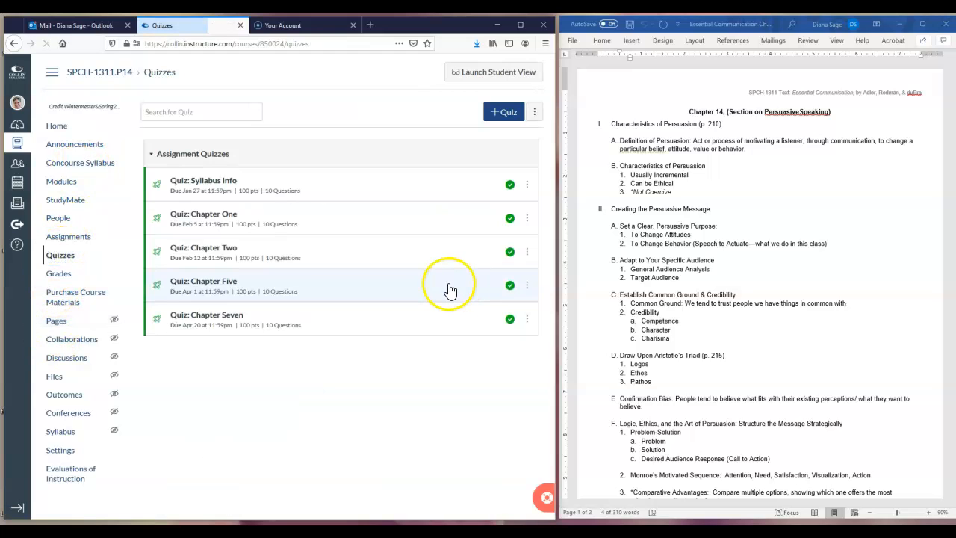
click(499, 111)
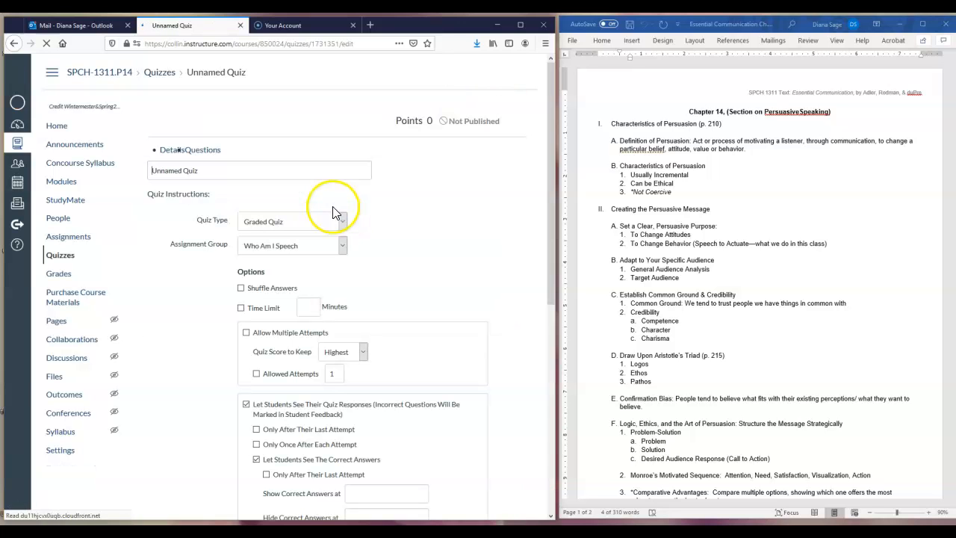
scroll(331, 207, down, 5)
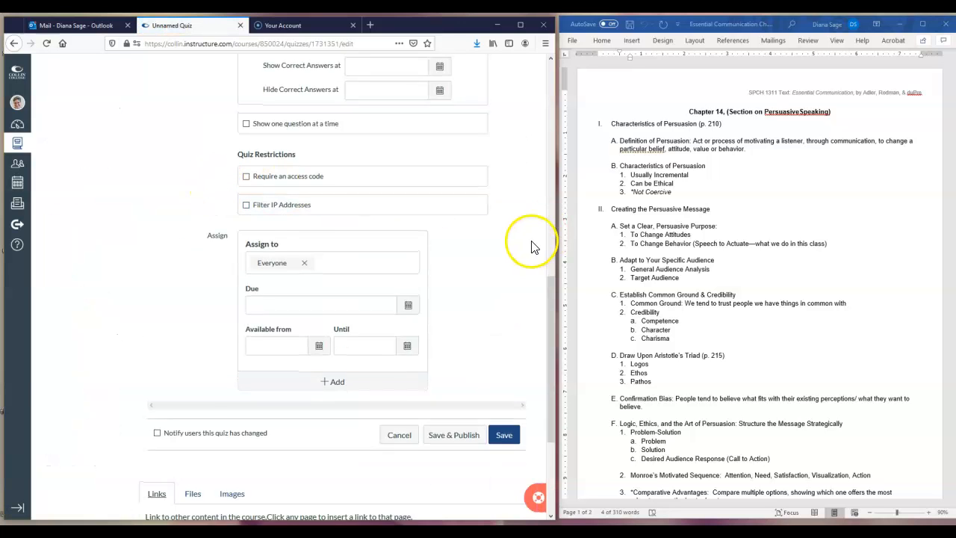
scroll(532, 247, up, 6)
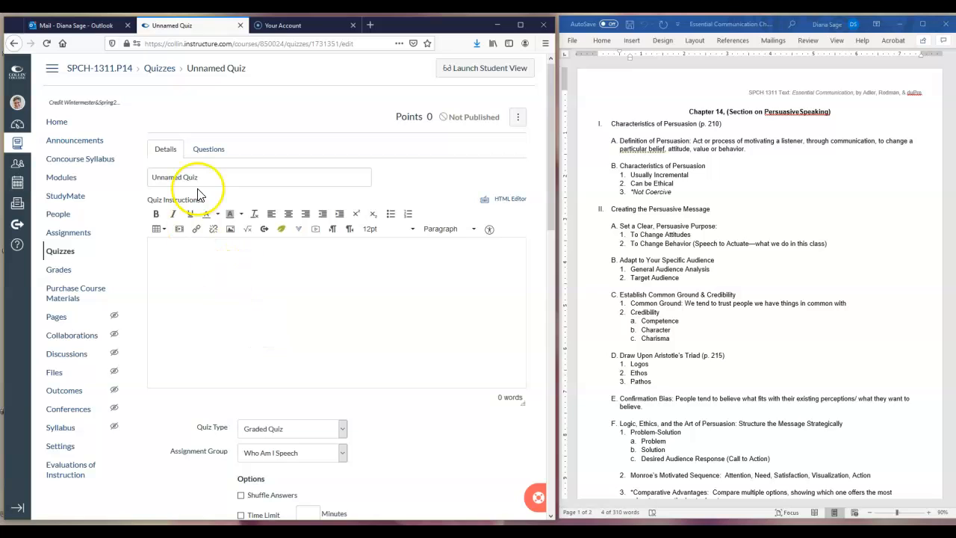
click(193, 265)
key(ctrl+v)
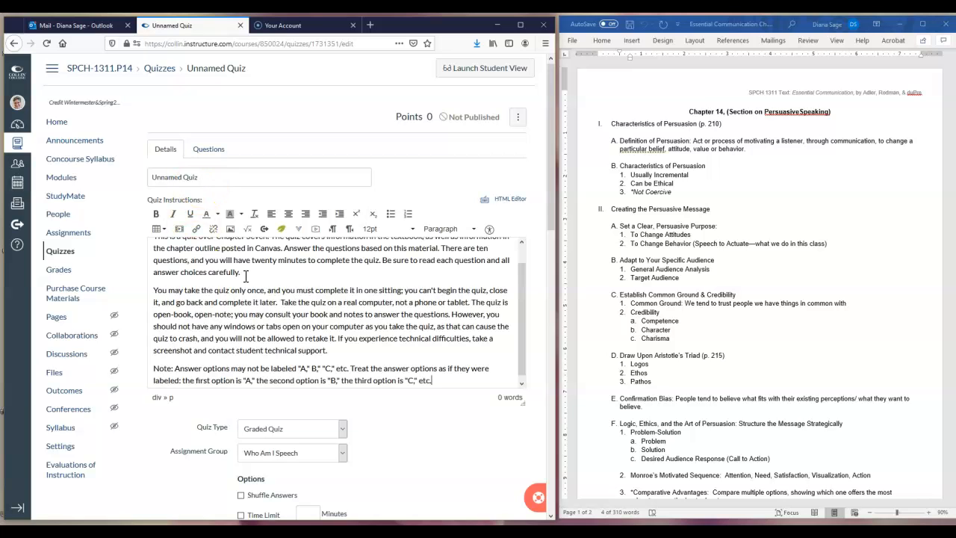
Step: Change the chapter in the first line of the instructions to 14 and title the quiz "Quiz, Chapter 14"
scroll(244, 276, up, 1)
click(265, 255)
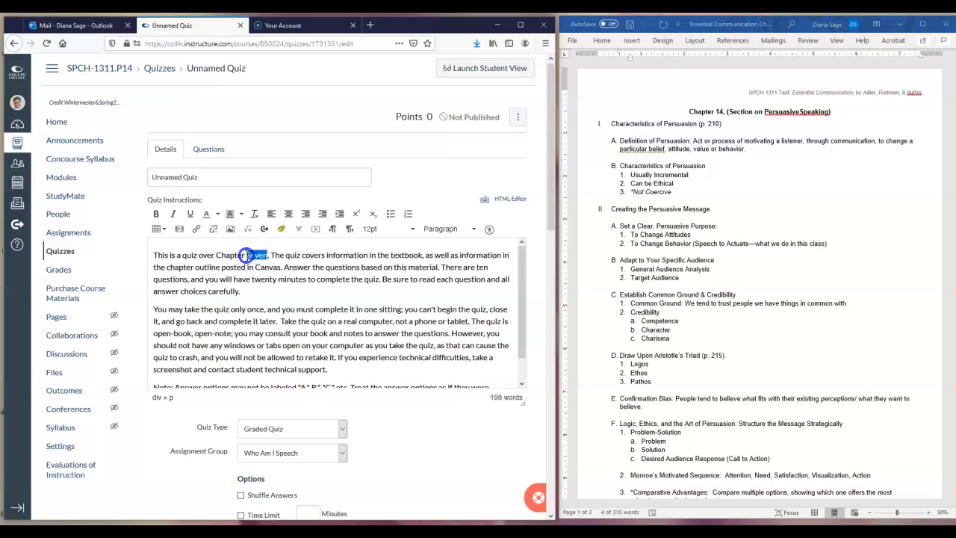
text(14)
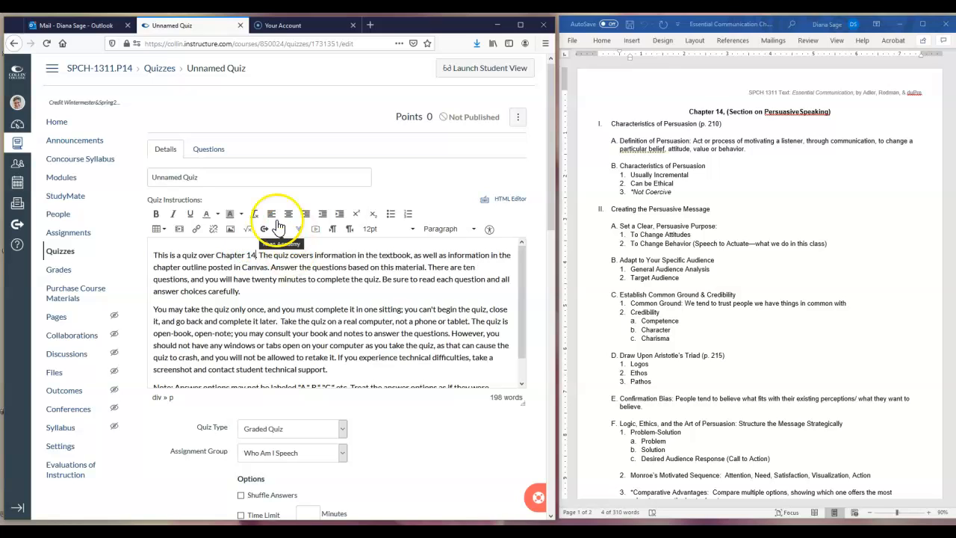
drag(183, 177, 141, 177)
key(BackSpace)
click(183, 177)
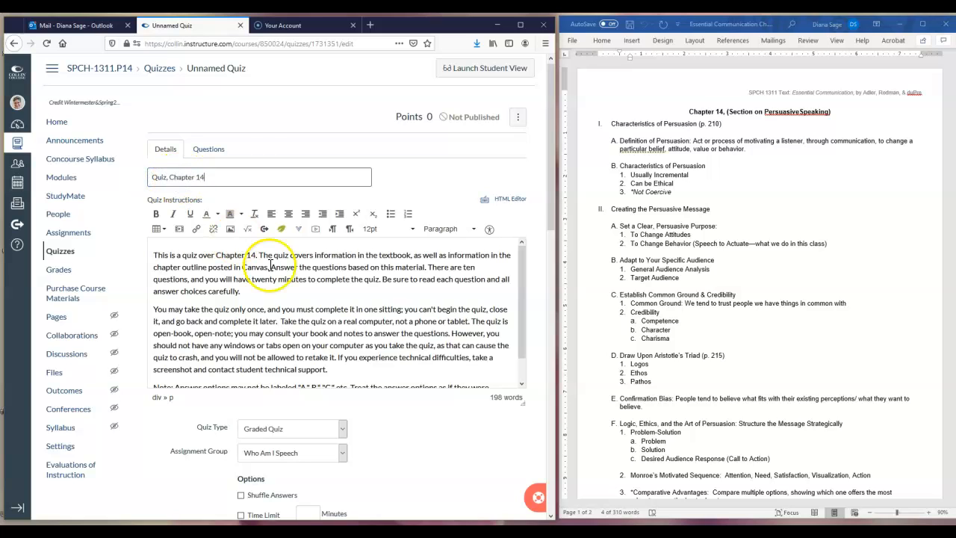
Step: Assign the new quiz to the Quizzes assignment group
scroll(359, 280, down, 1)
click(422, 434)
scroll(414, 433, down, 1)
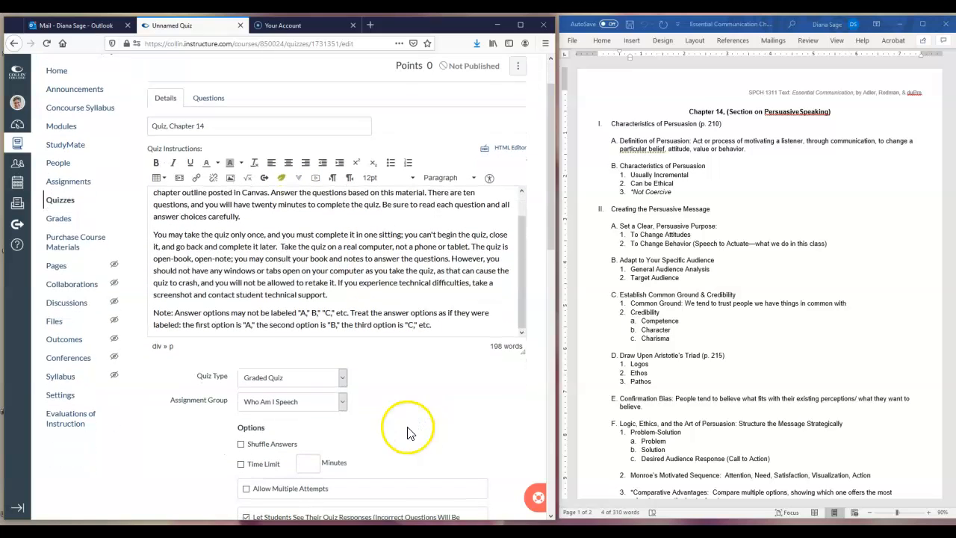
click(344, 405)
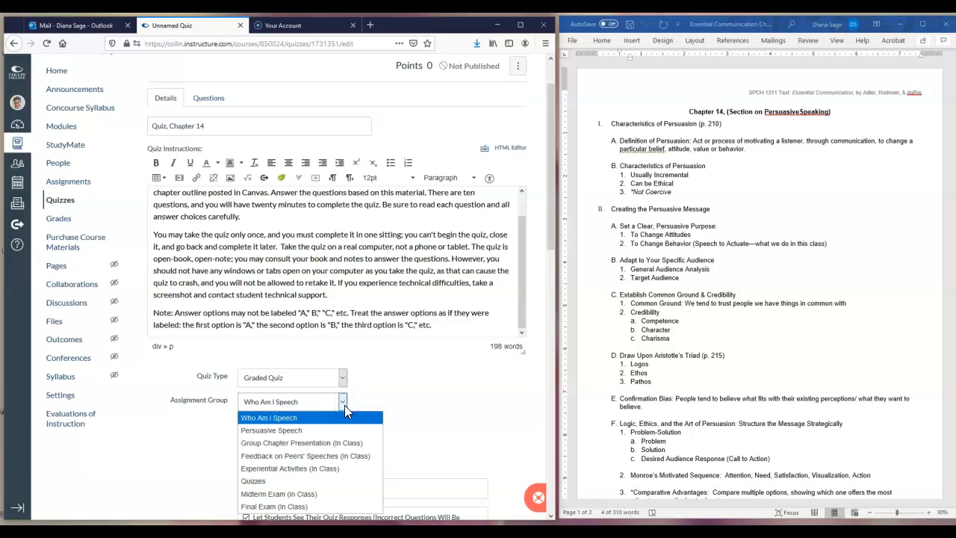
click(269, 481)
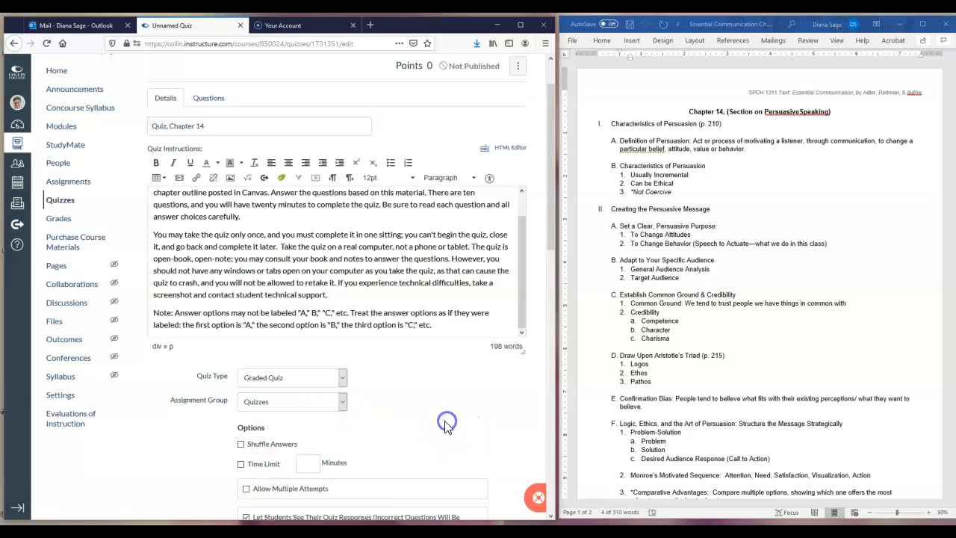
Step: Enable the quiz's time limit and set it to 20 minutes
scroll(446, 424, down, 1)
scroll(448, 416, down, 1)
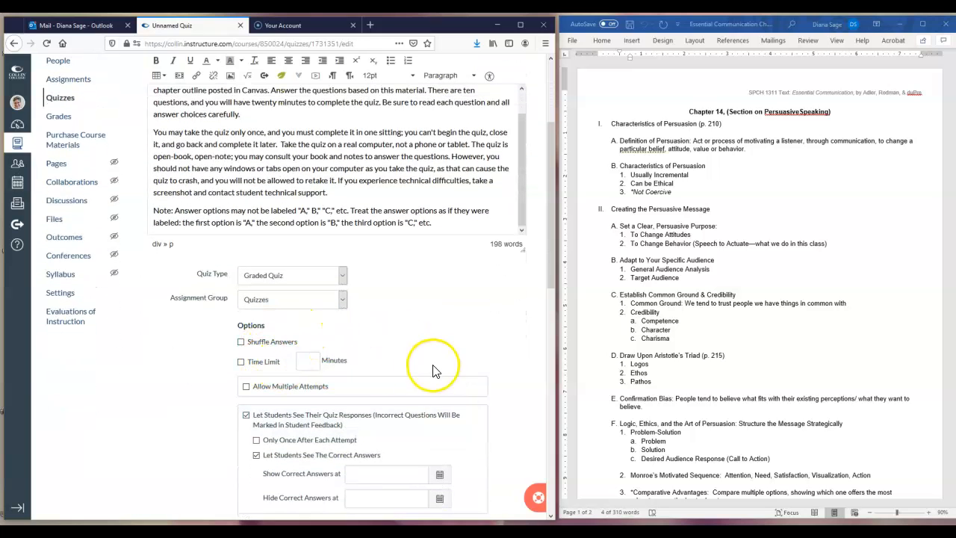
scroll(429, 370, down, 1)
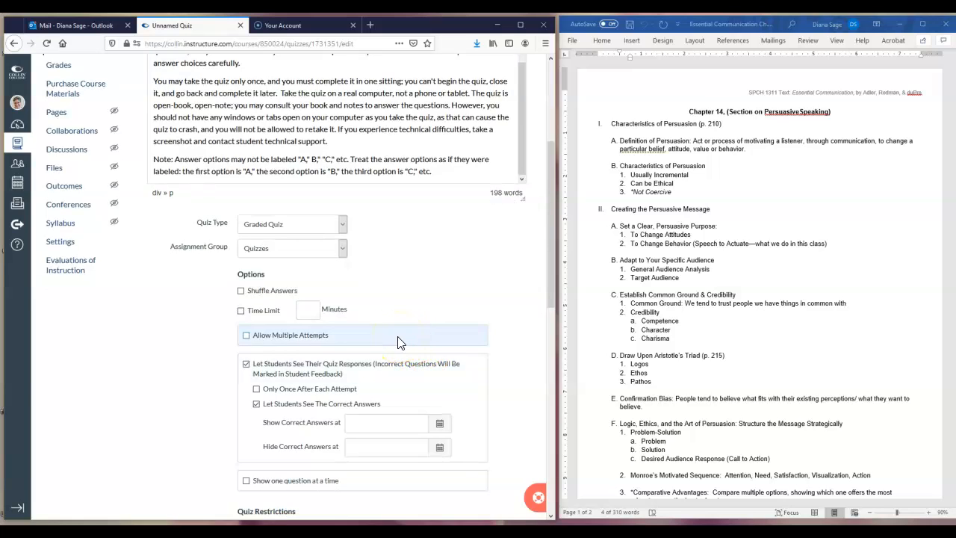
click(299, 408)
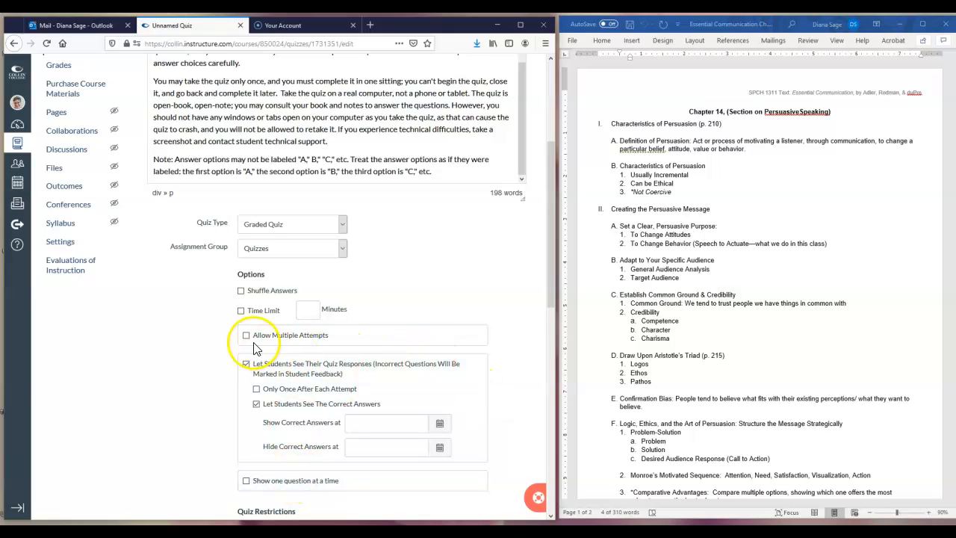
click(241, 311)
click(307, 310)
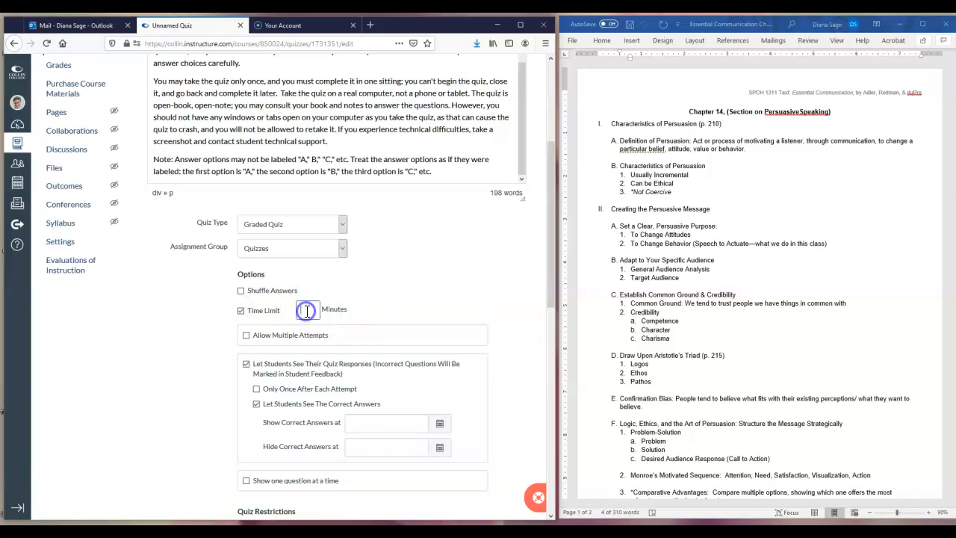
click(433, 310)
Step: Go to the quiz's questions and add a new multiple-choice question
scroll(411, 312, down, 4)
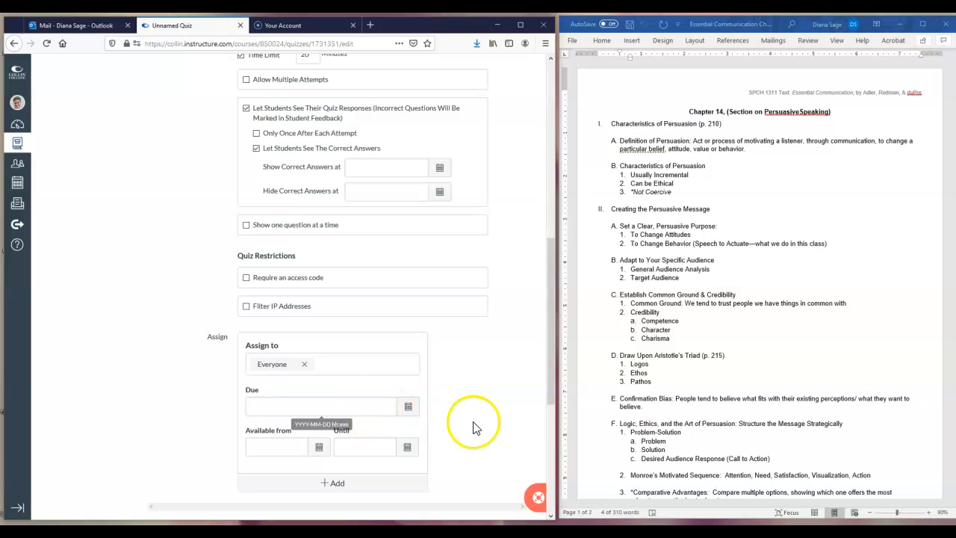
scroll(470, 430, up, 5)
scroll(467, 439, up, 2)
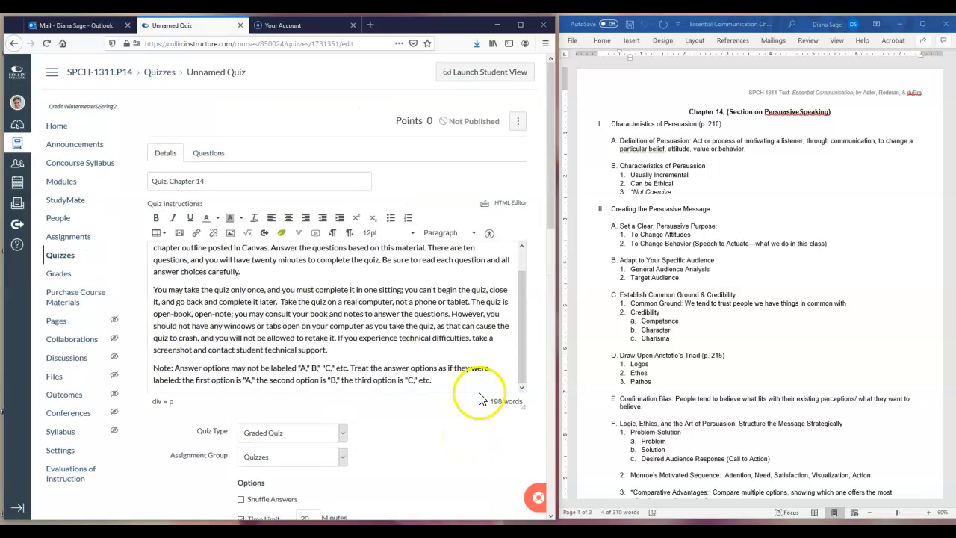
click(208, 154)
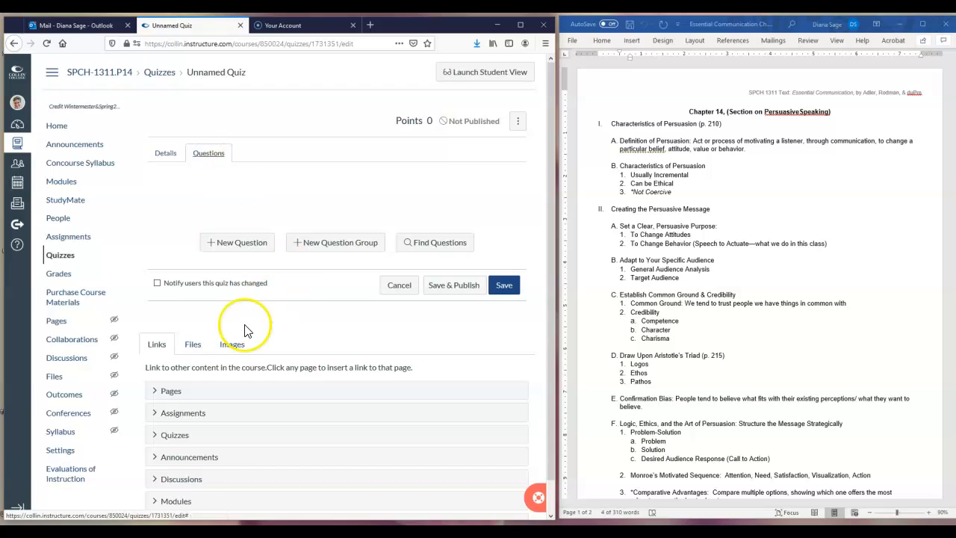
click(234, 240)
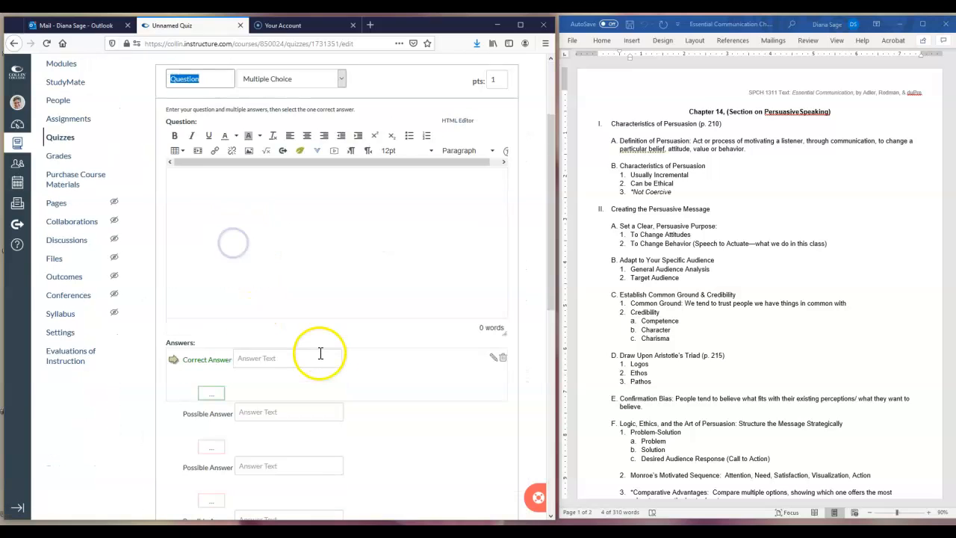
Step: Write the question: What is the "Act or process of motivating a listener, through communication, to change a particular belief, attitude, value or behavior"?
click(244, 194)
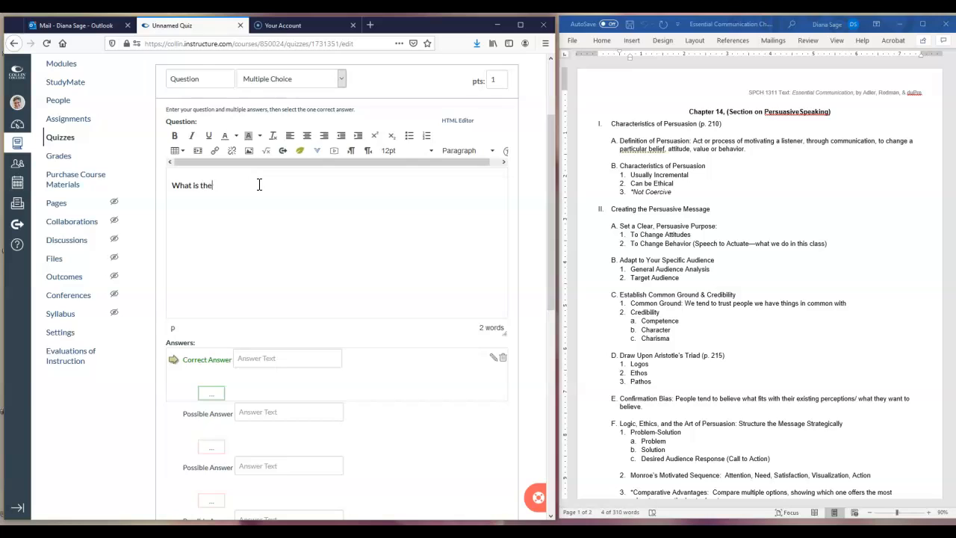
click(692, 142)
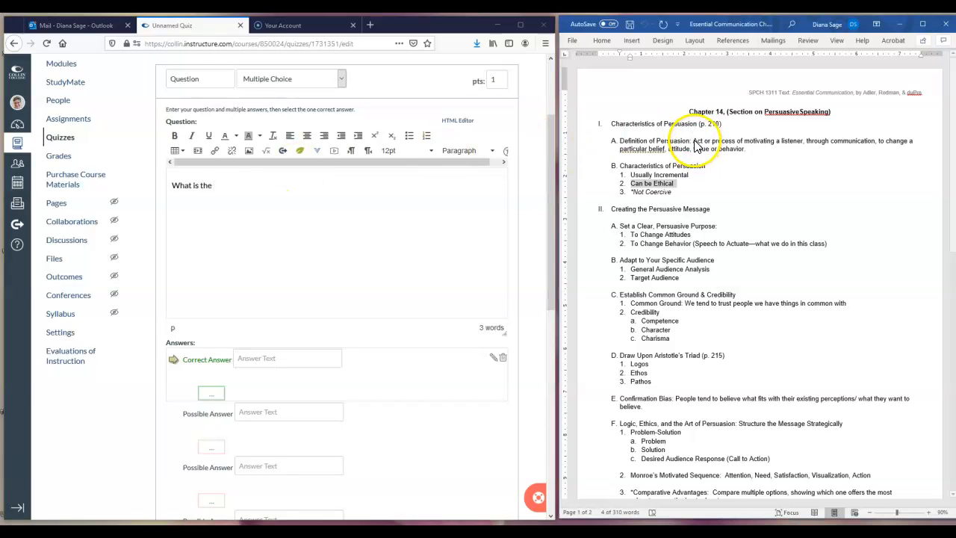
drag(692, 141, 748, 150)
click(748, 151)
click(249, 183)
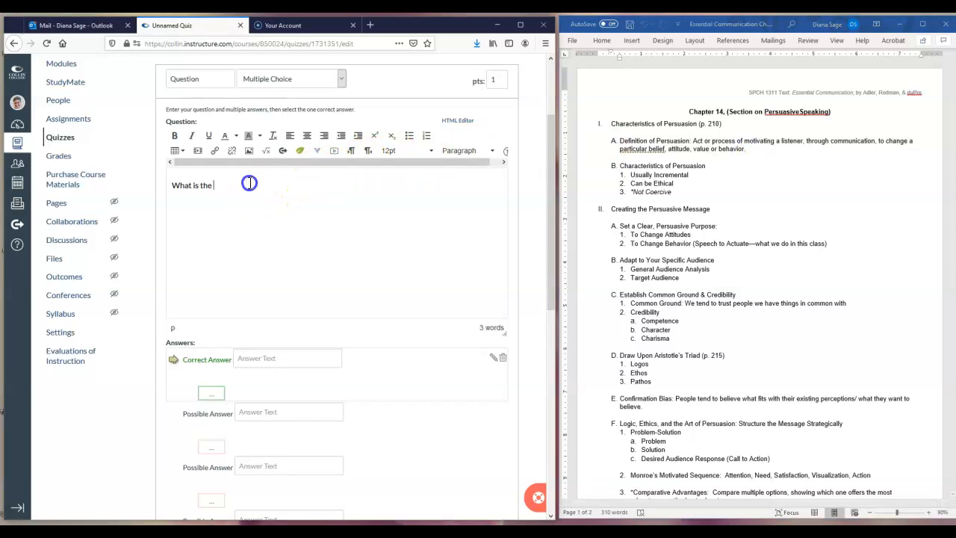
text(Act or process of motivating a listener, through communication, to change a particular belief, attitude, value or behavior.)
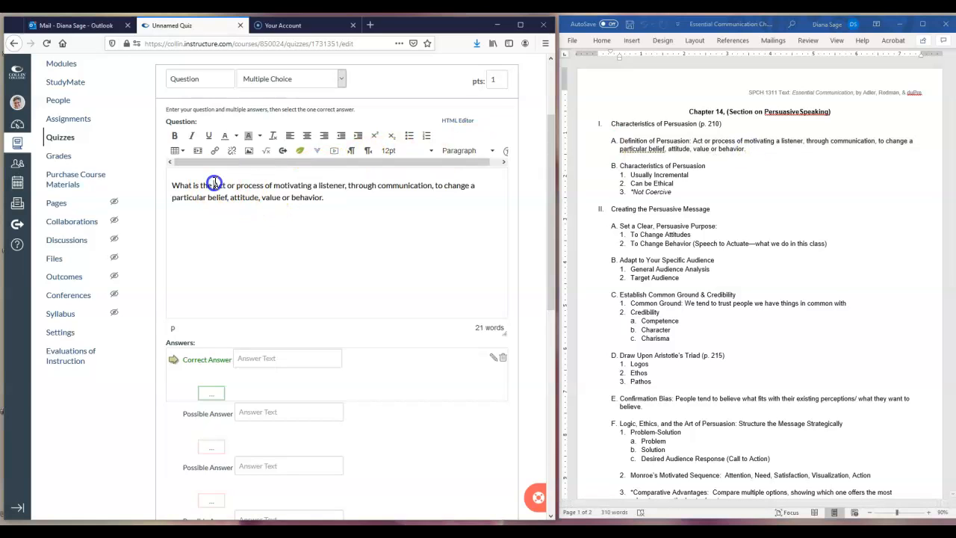
text("A)
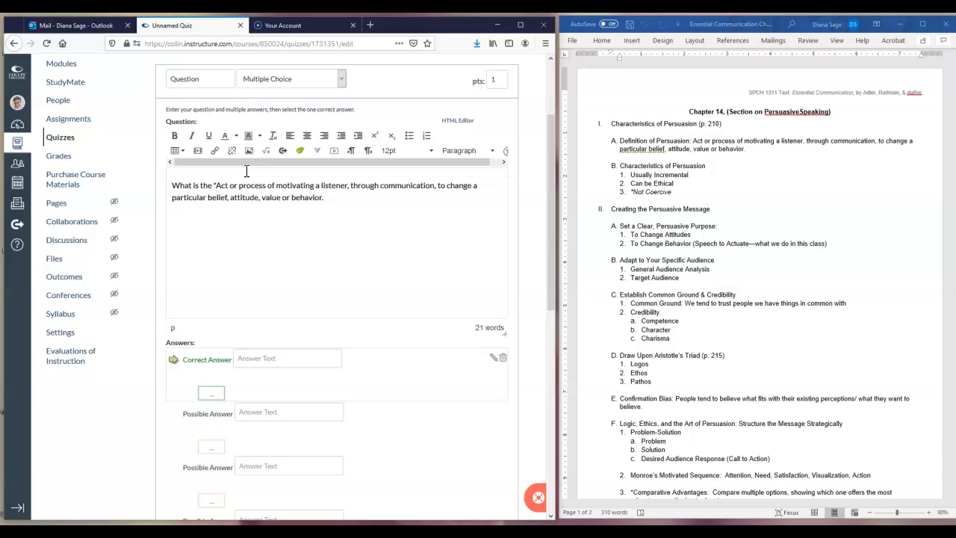
click(323, 197)
Step: Enter "Coercion" as the first answer and "Persuasion" as the second, and mark "Persuasion" as the correct answer
click(301, 357)
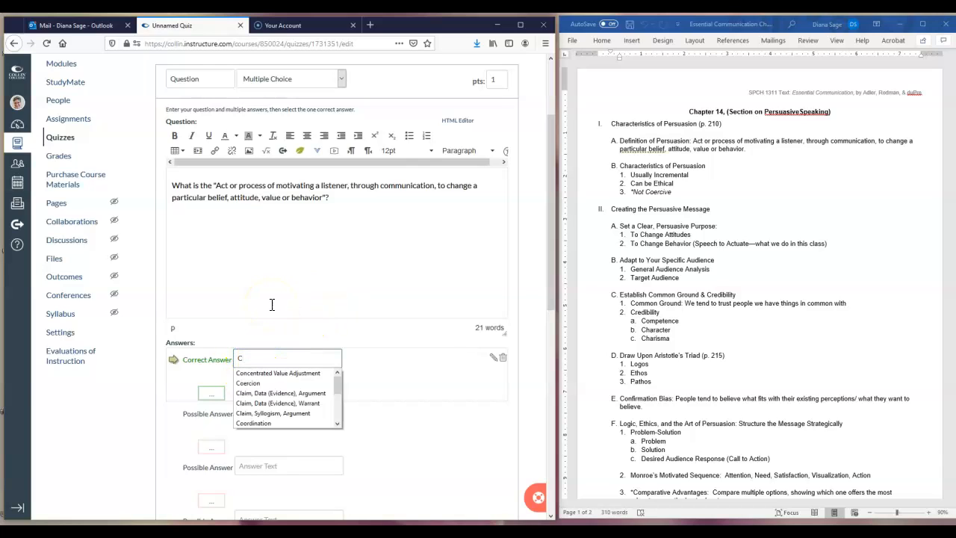
click(248, 382)
click(278, 412)
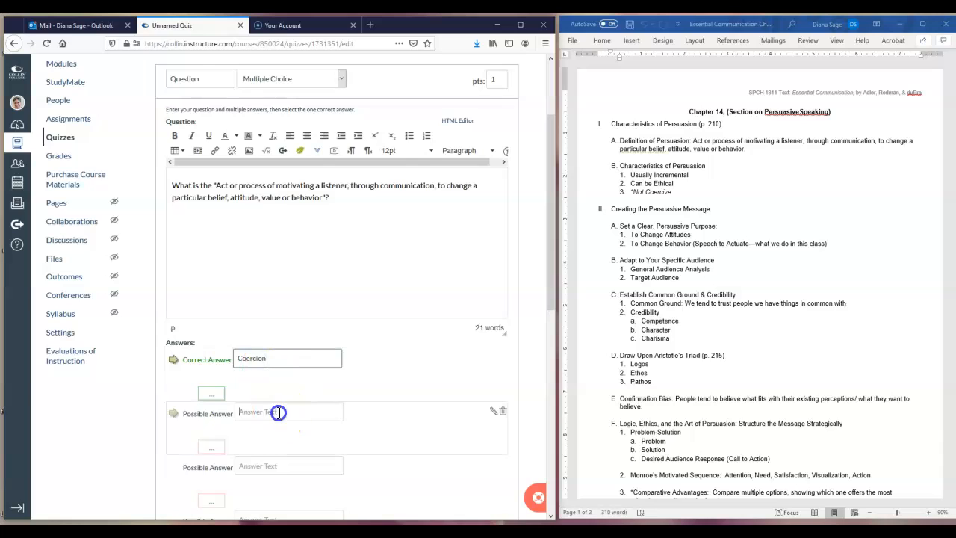
text(P)
click(254, 426)
click(173, 414)
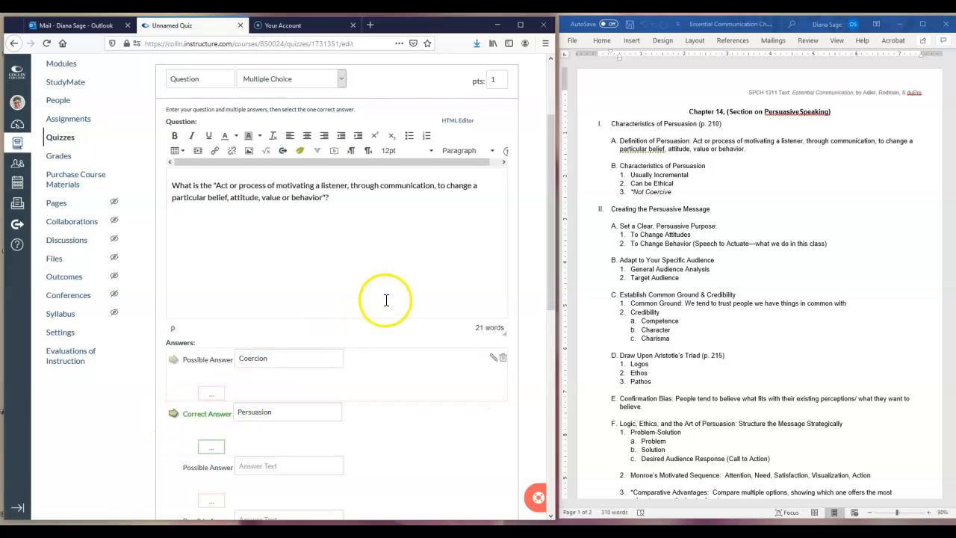
Step: Fill in the third possible answer with "Informative speaking" and the fourth with "None of the Above"
scroll(386, 314, down, 2)
scroll(386, 327, down, 2)
click(258, 363)
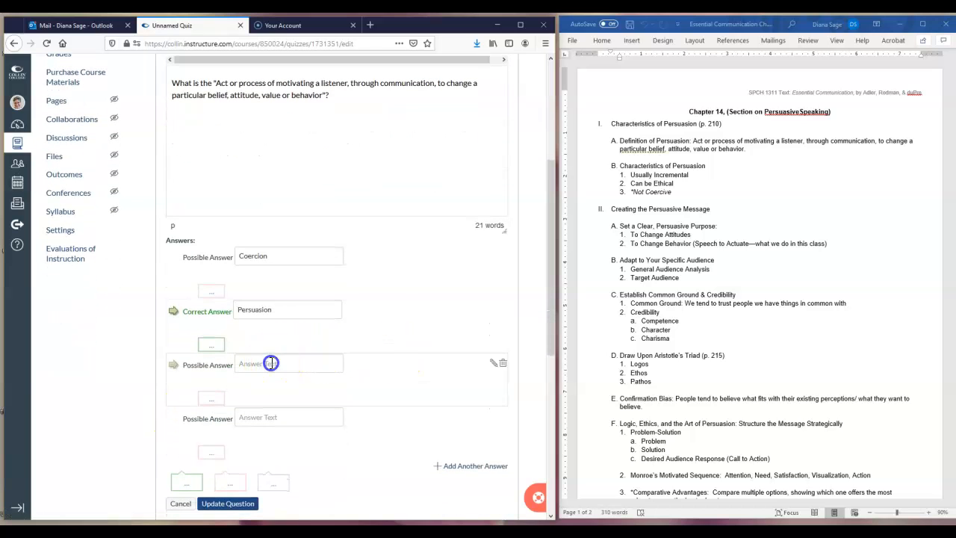
text(In)
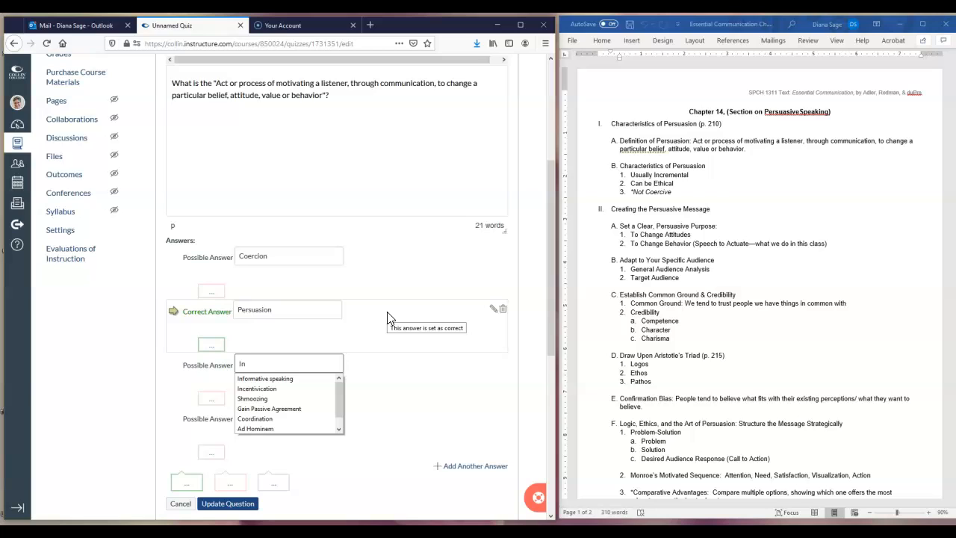
click(272, 379)
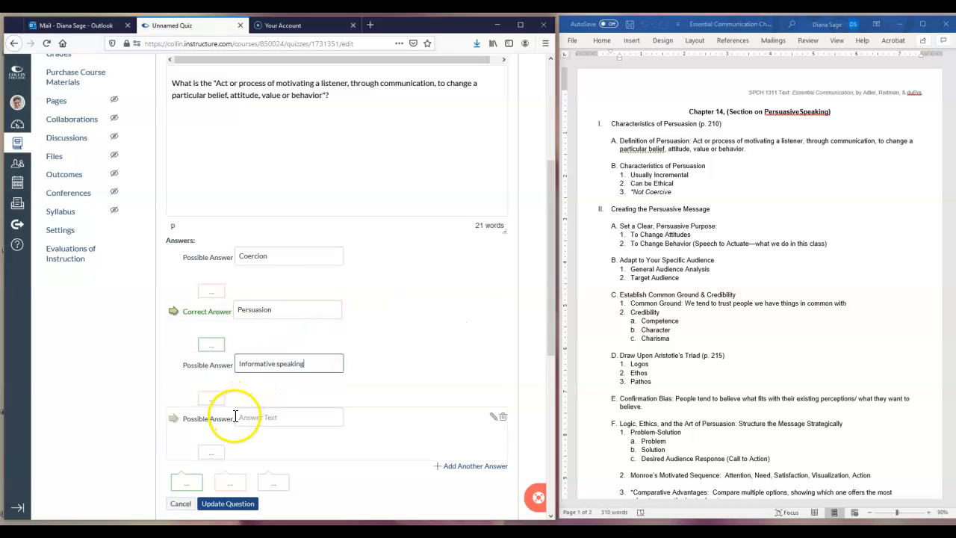
click(244, 418)
text(N)
click(265, 433)
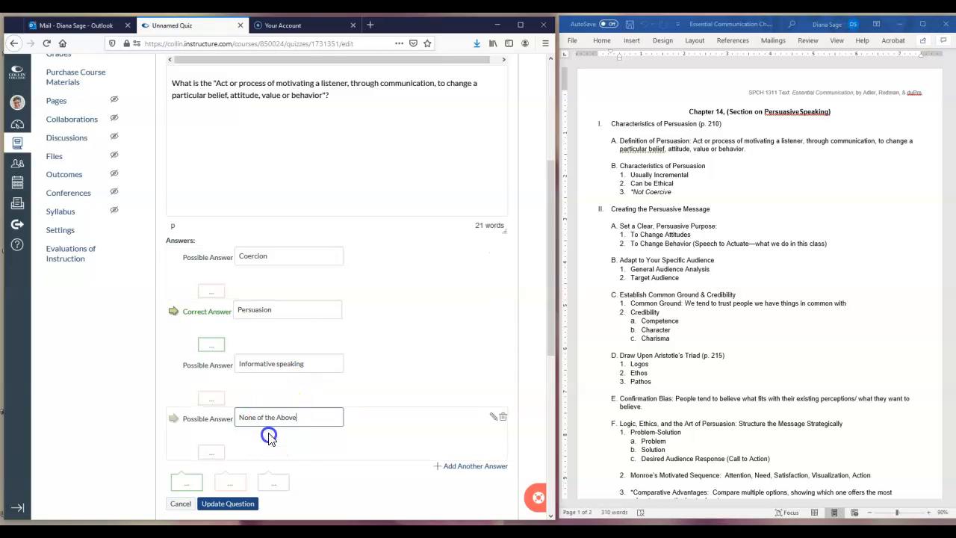
Step: Add a fifth possible answer to the persuasion definition question
click(454, 468)
scroll(454, 477, down, 5)
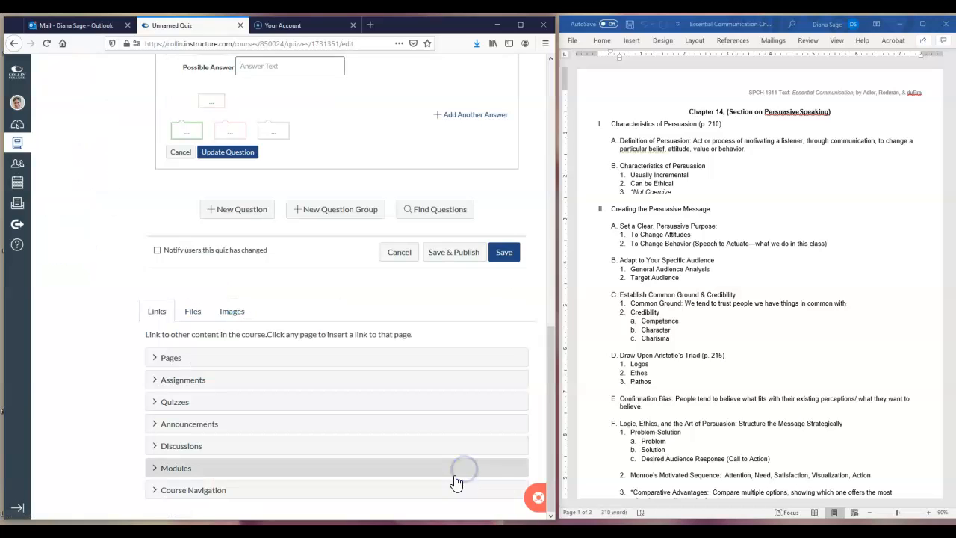
scroll(356, 295, up, 1)
scroll(356, 295, up, 2)
click(267, 273)
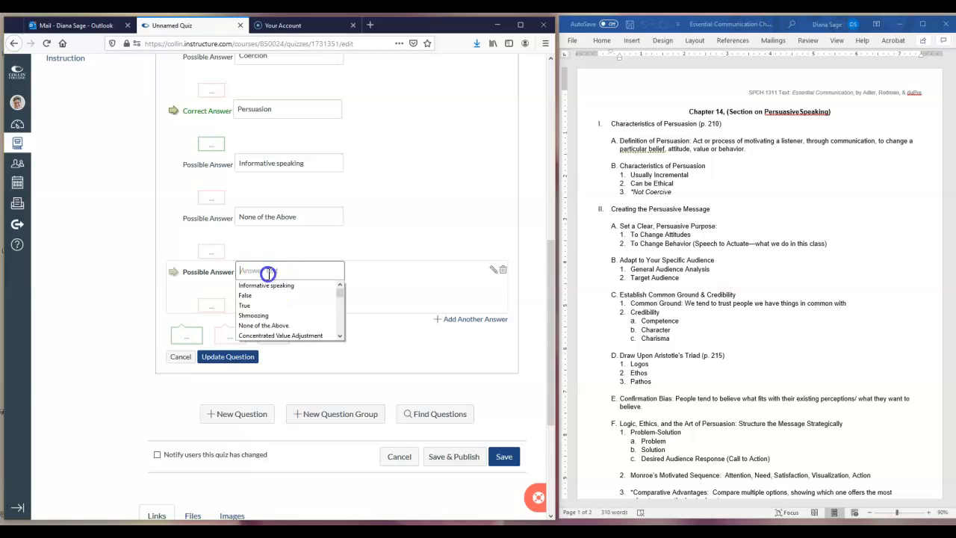
text(All)
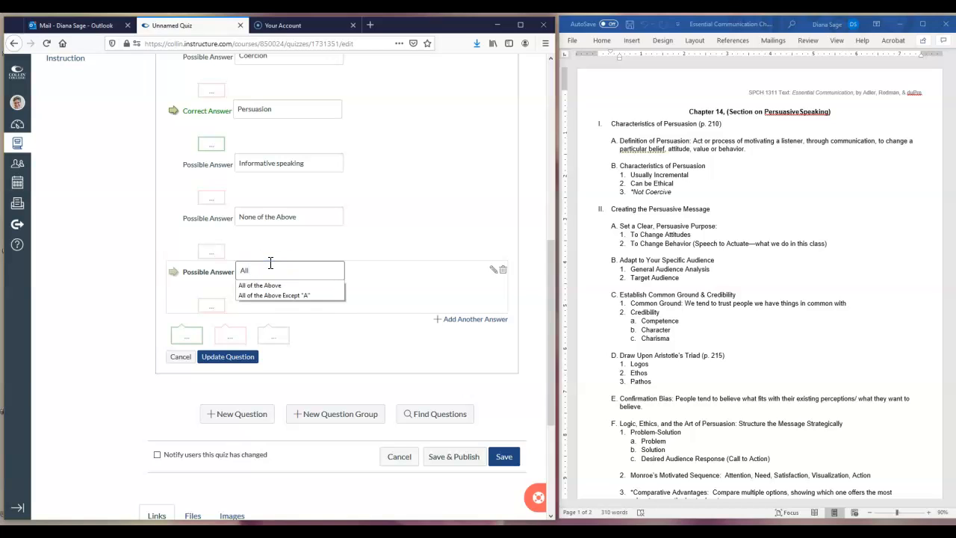
key(BackSpace)
key(BackSpace)
key(BackSpace)
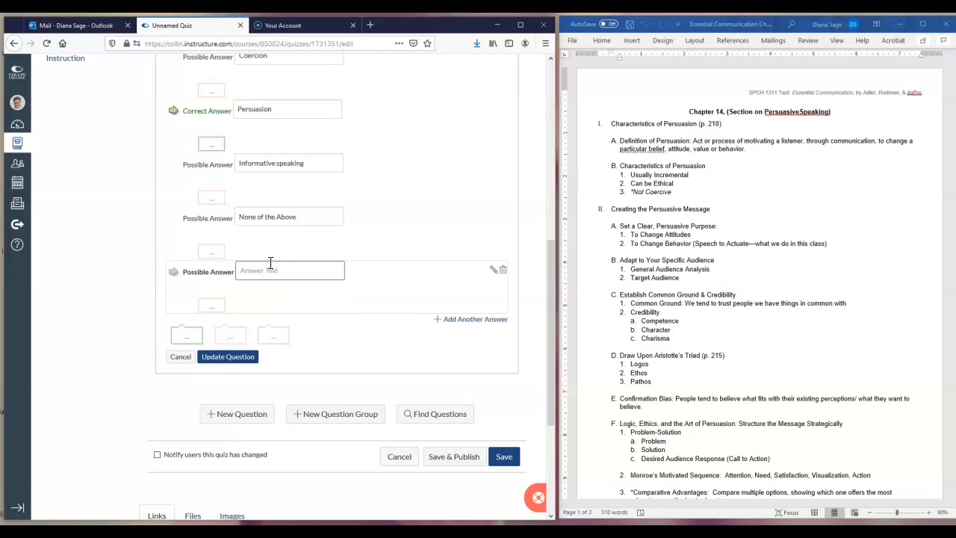
text(A)
key(BackSpace)
Step: Fill in the fifth possible answer with Both "A" and "B"
text(B)
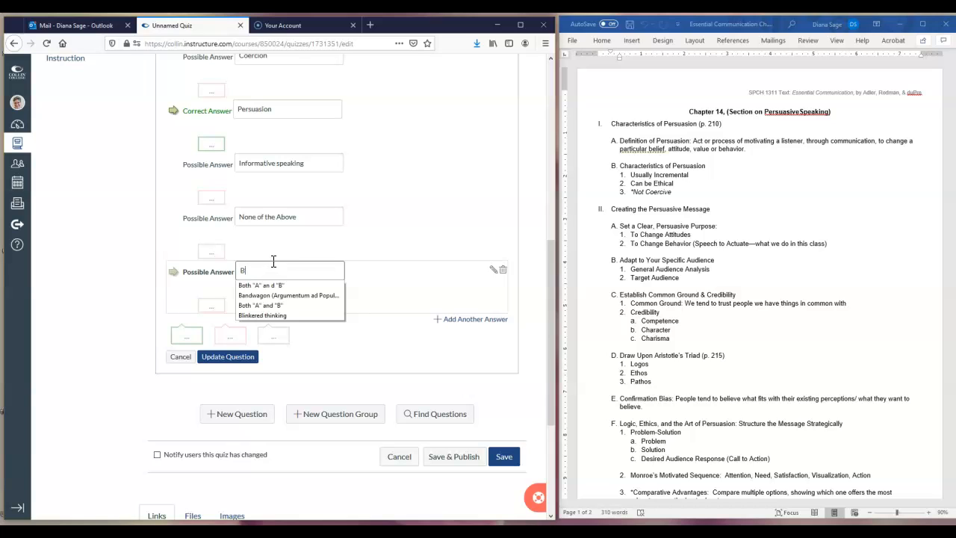
click(262, 305)
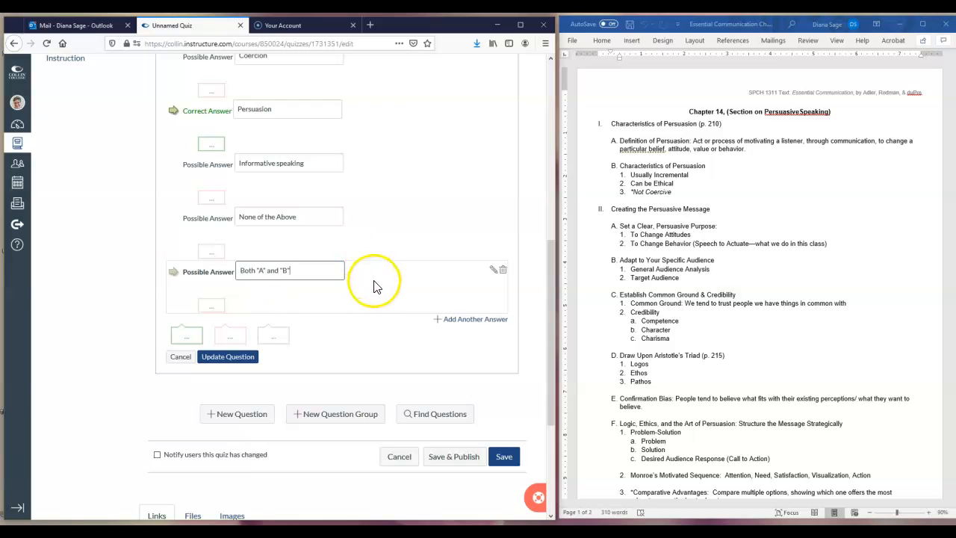
scroll(378, 299, down, 1)
scroll(379, 306, up, 4)
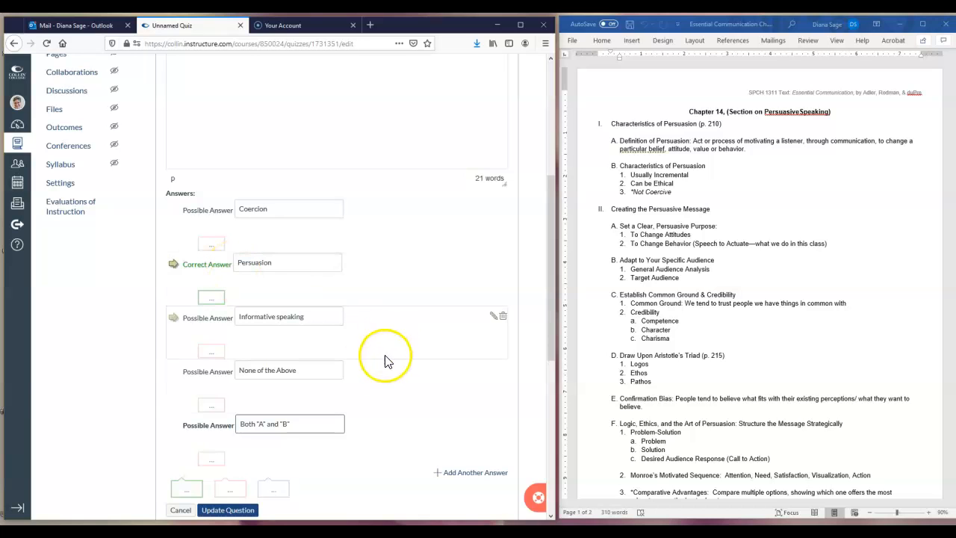
scroll(386, 371, down, 3)
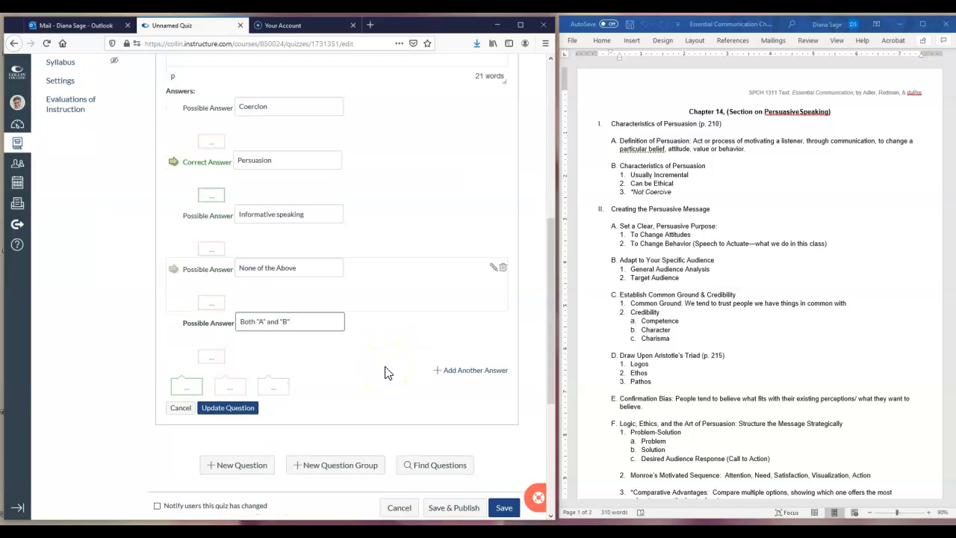
Step: Make the persuasion definition question worth 10 points
scroll(386, 371, up, 6)
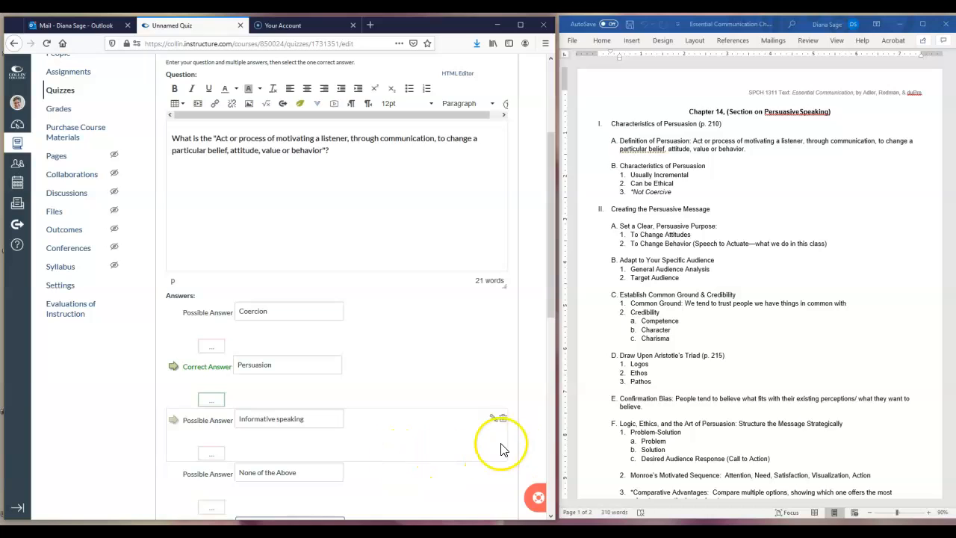
scroll(503, 278, up, 5)
click(501, 196)
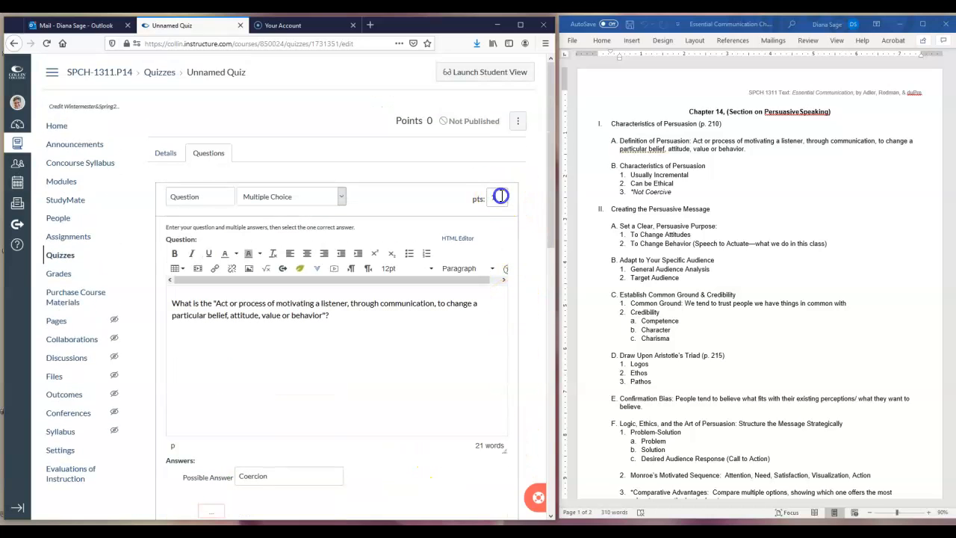
text(10)
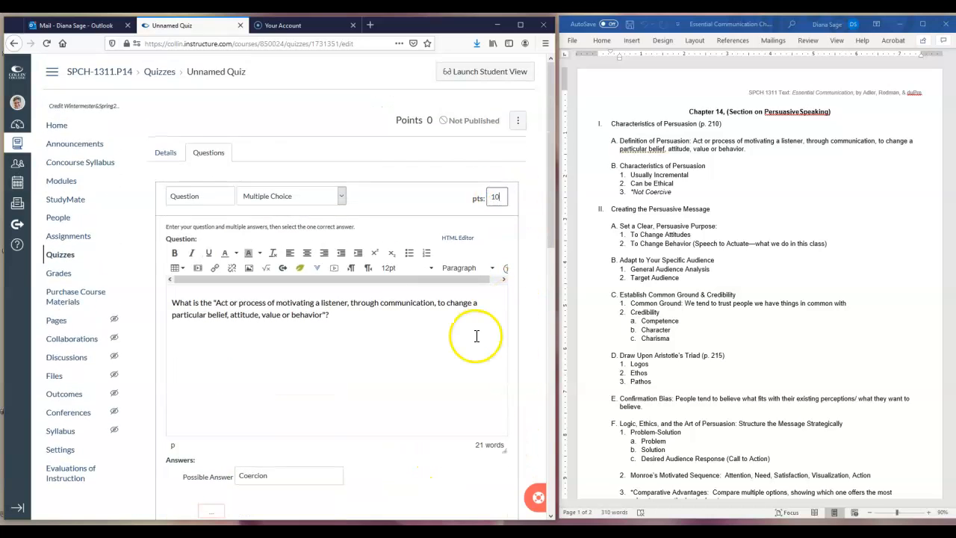
scroll(495, 367, down, 13)
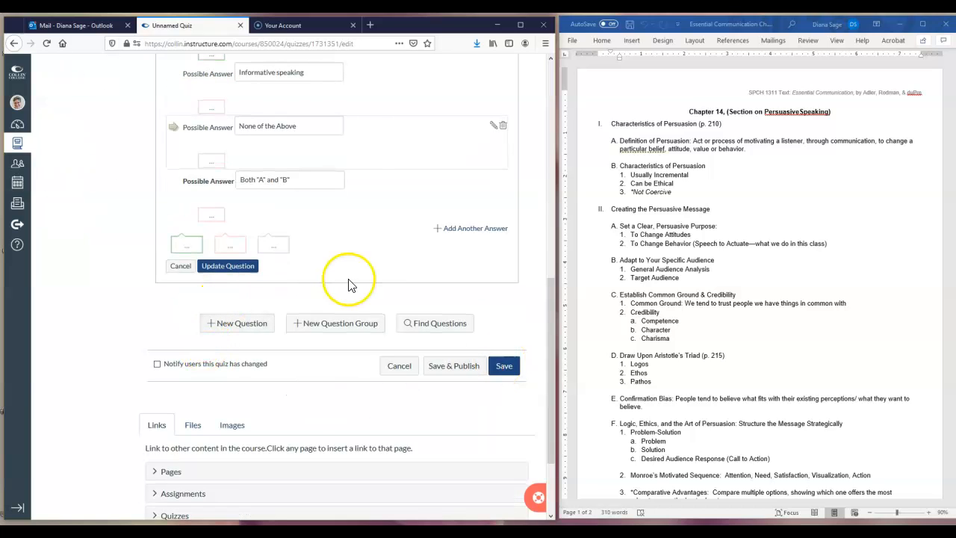
Step: Add a second question to the quiz and set its type to True/False
click(240, 324)
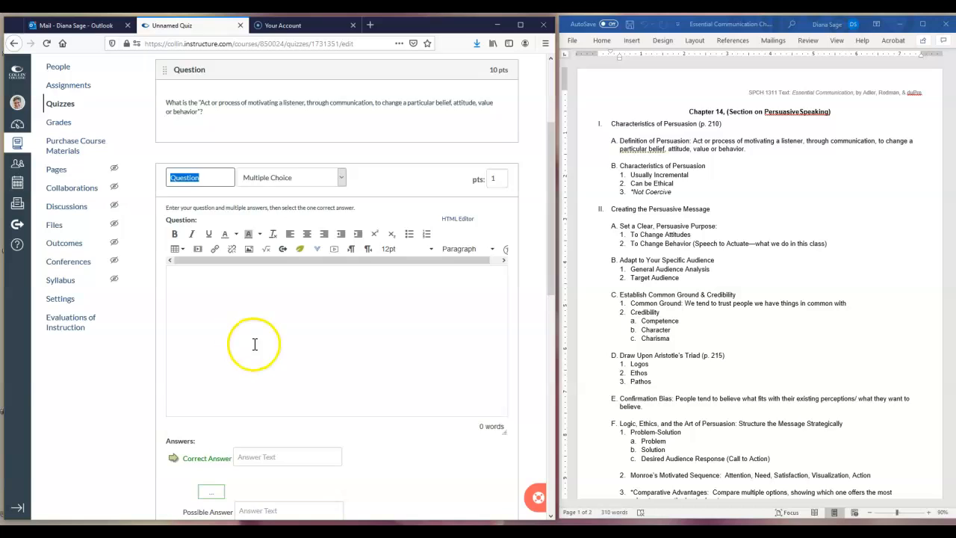
scroll(247, 332, up, 3)
click(341, 279)
click(252, 313)
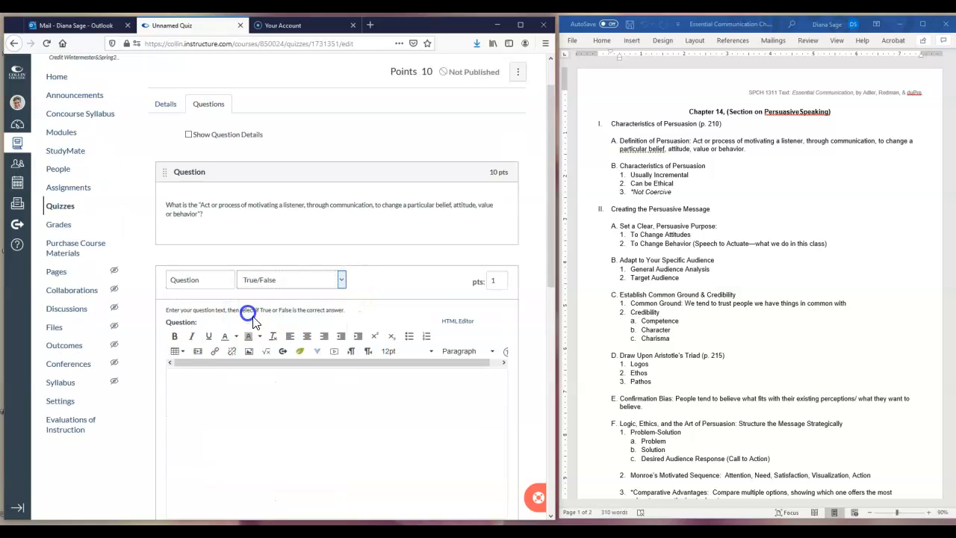
Step: Begin the question text with "True or False: Persuasion" and add "Can be Ethical" copied from the Word outline's characteristics of persuasion
click(231, 378)
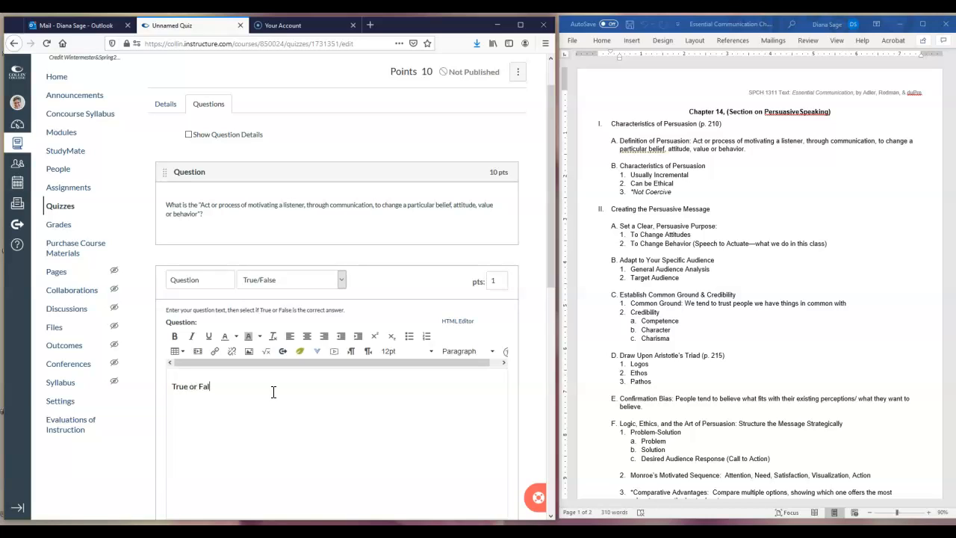
click(658, 184)
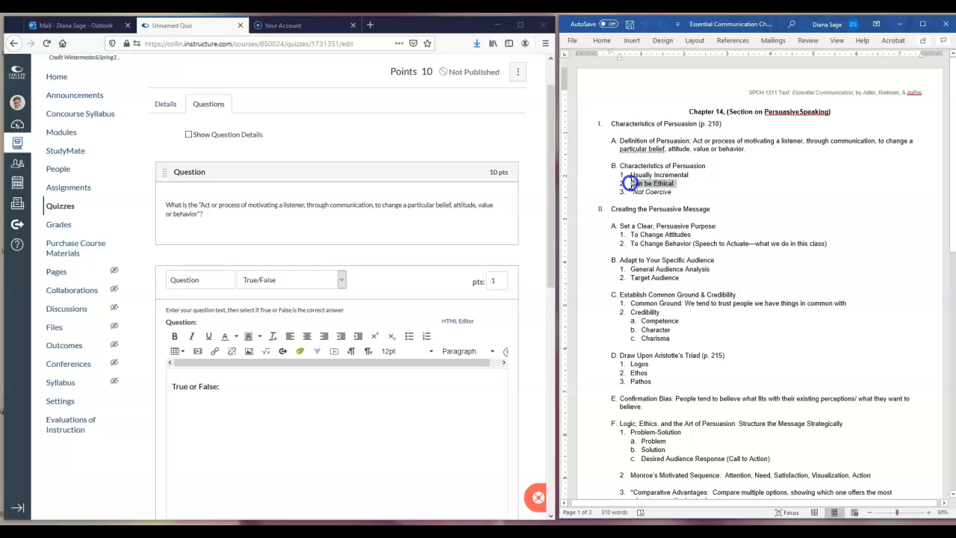
drag(629, 183, 620, 183)
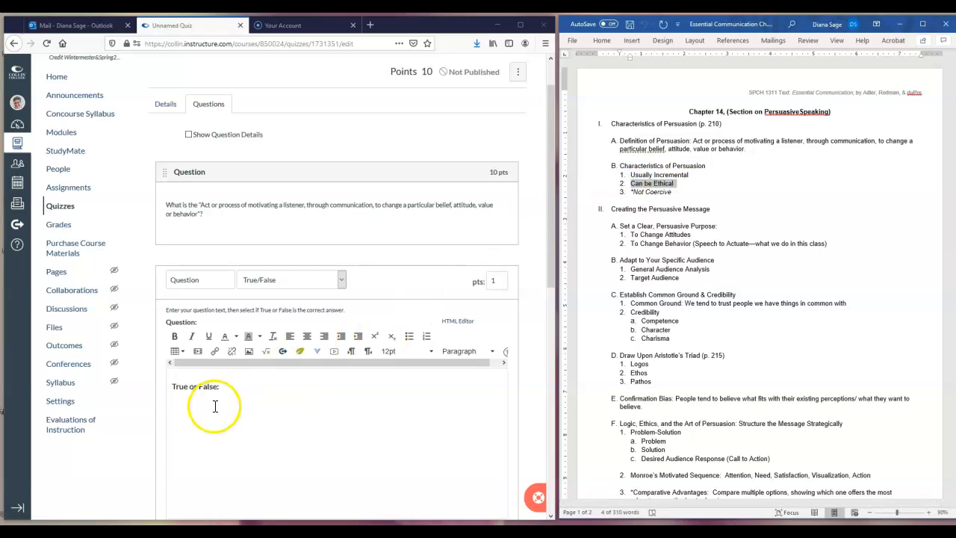
click(235, 385)
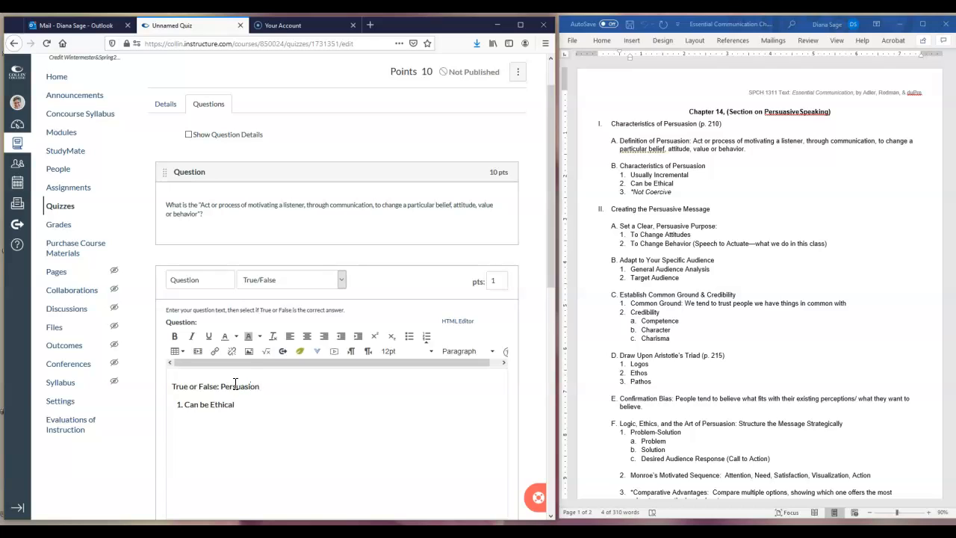
Step: Merge the pasted list item into the line so it reads "True or False: Persuasion can be ethical." and update the question
click(189, 404)
text(can be Ethical)
click(285, 387)
key(BackSpace)
text(e ethical)
click(314, 386)
text(.)
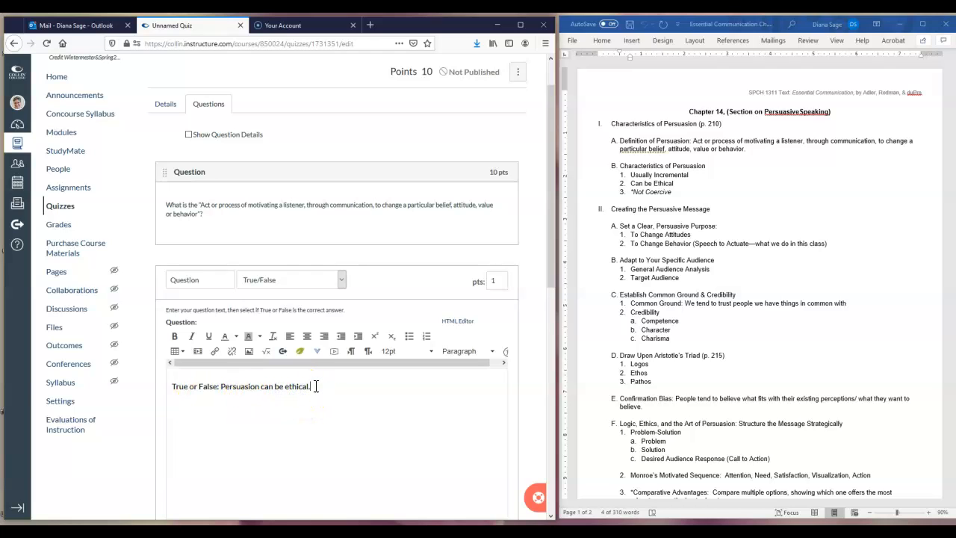
scroll(251, 413, down, 4)
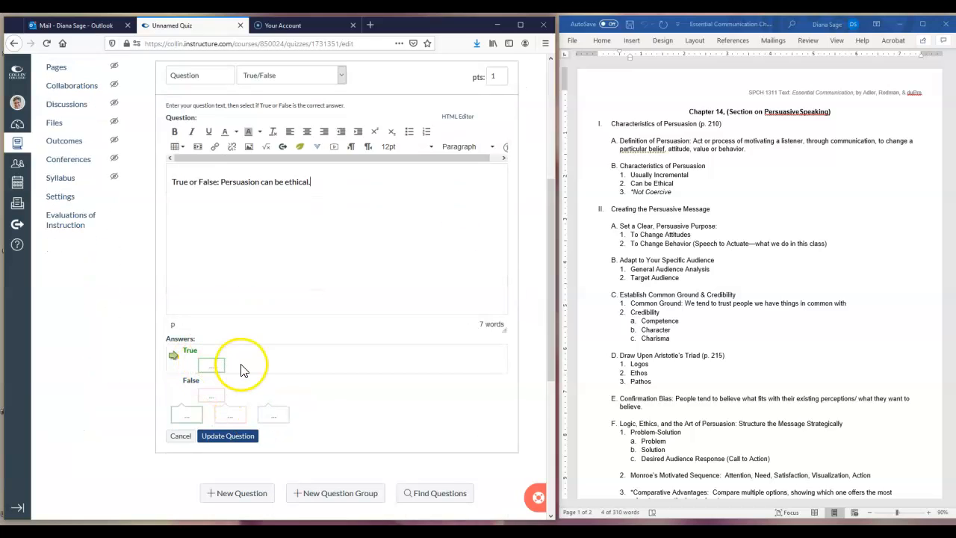
click(242, 436)
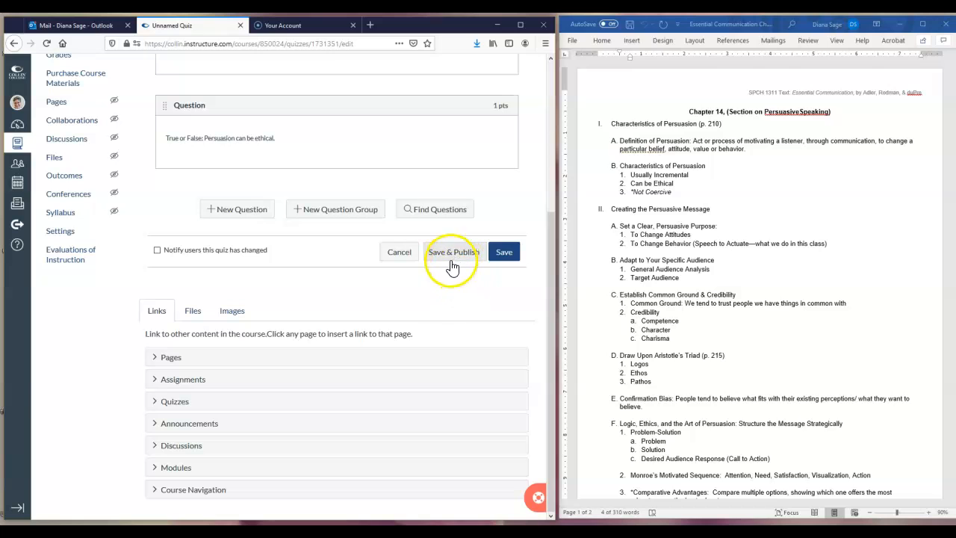
Step: Change the true/false question's points to 10, update it, and save and publish the quiz
scroll(438, 357, up, 3)
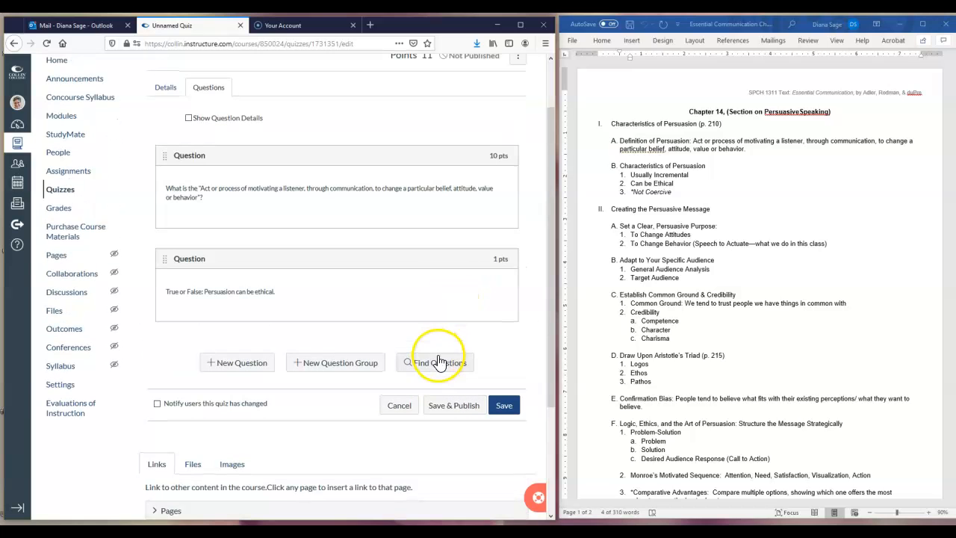
click(501, 276)
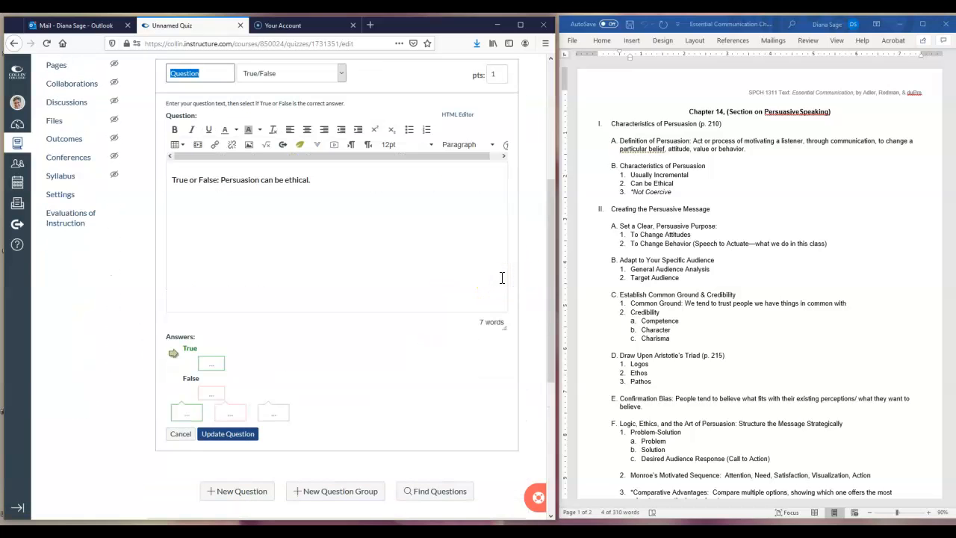
click(496, 74)
text(0)
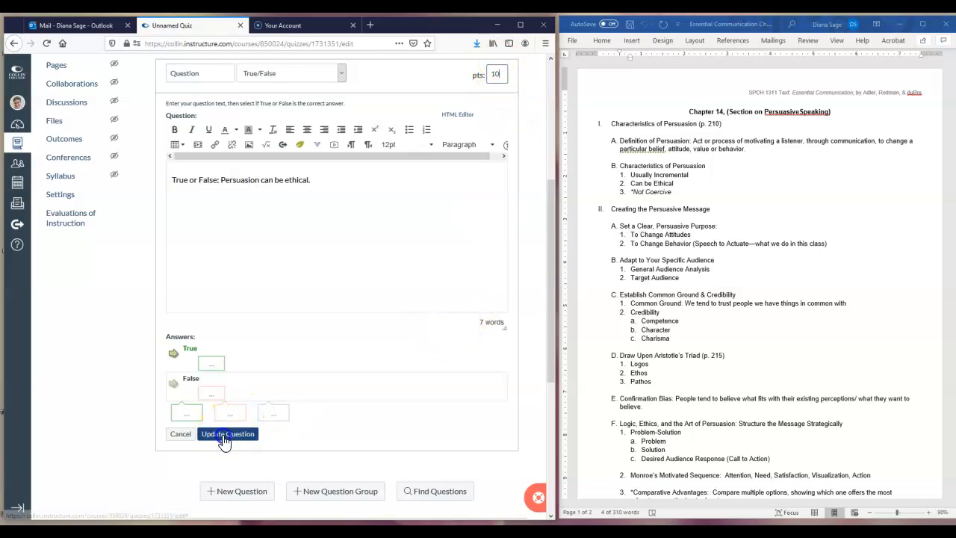
click(224, 434)
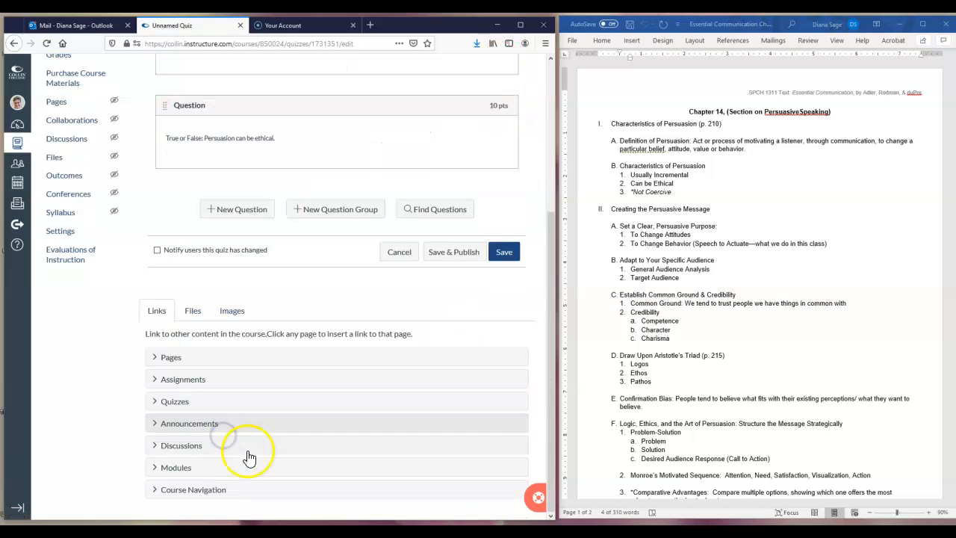
click(454, 252)
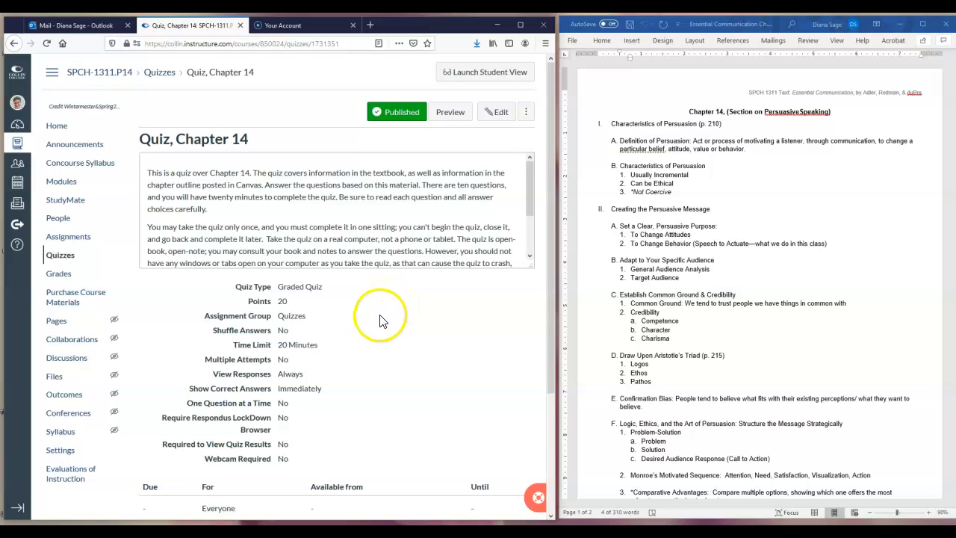
Step: Switch to Student View and start taking Quiz, Chapter 14
click(451, 72)
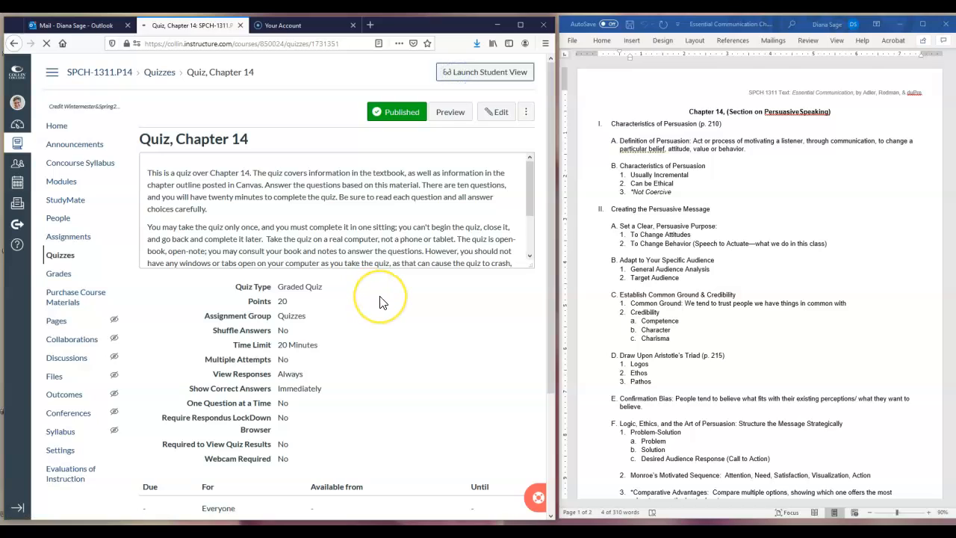
click(75, 255)
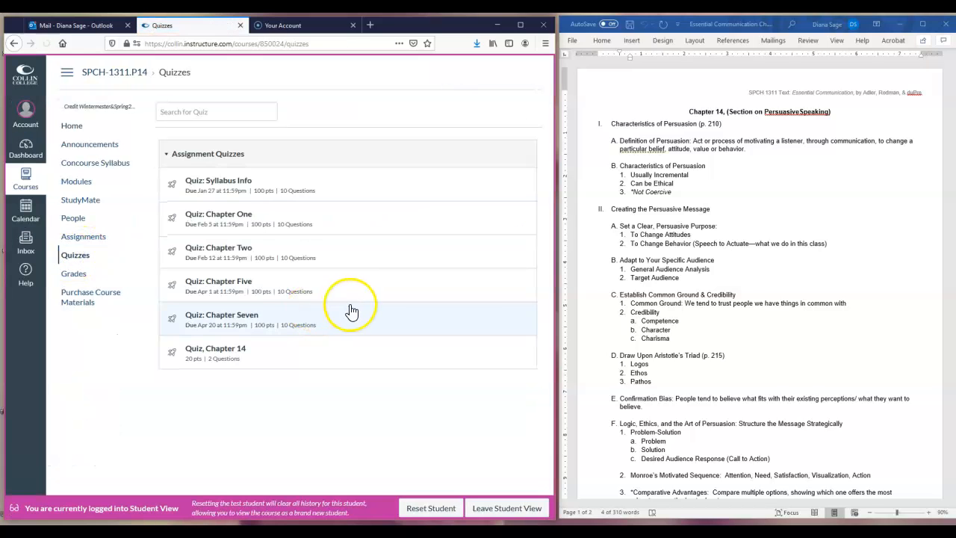
click(215, 353)
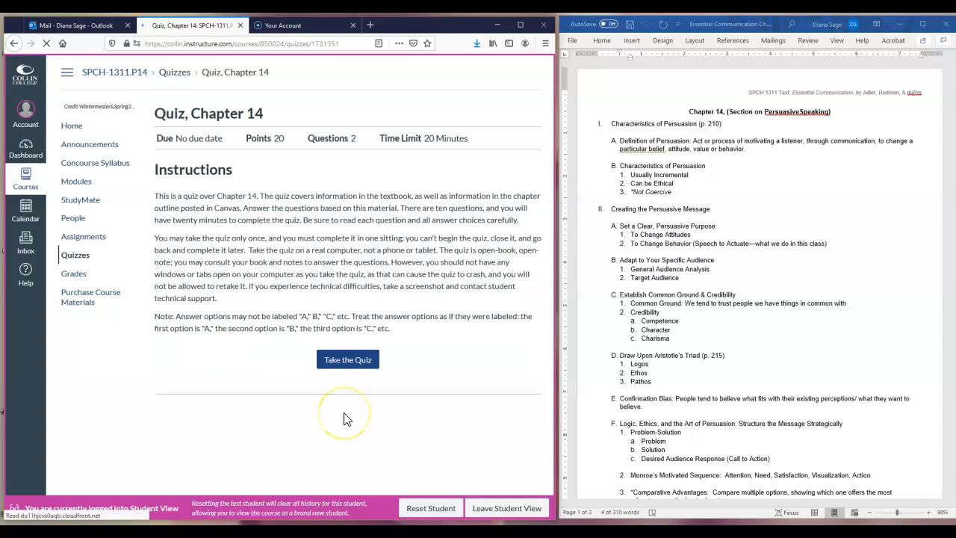
click(333, 359)
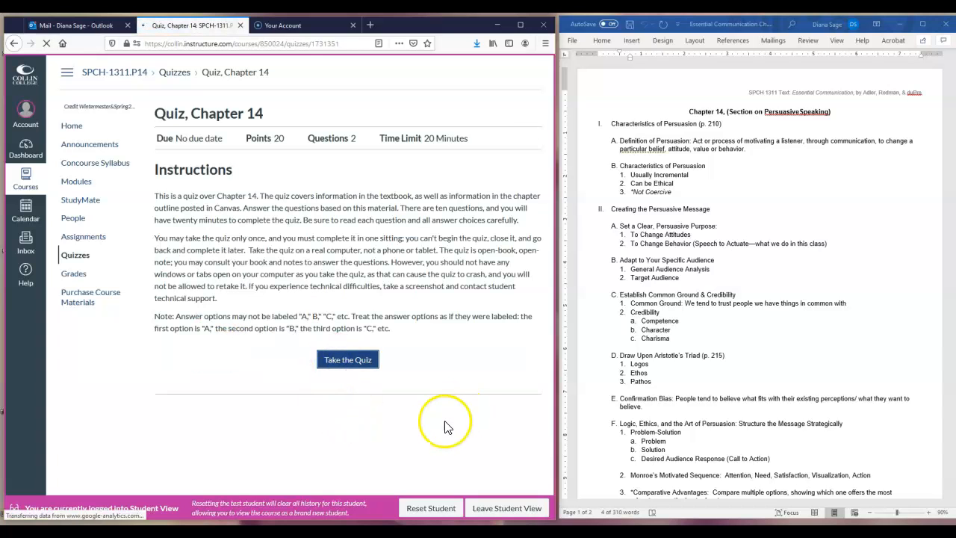
Step: Answer Question 1 with Both "A" and "B" and Question 2 with True, and submit the quiz
scroll(445, 262, down, 1)
scroll(446, 262, down, 3)
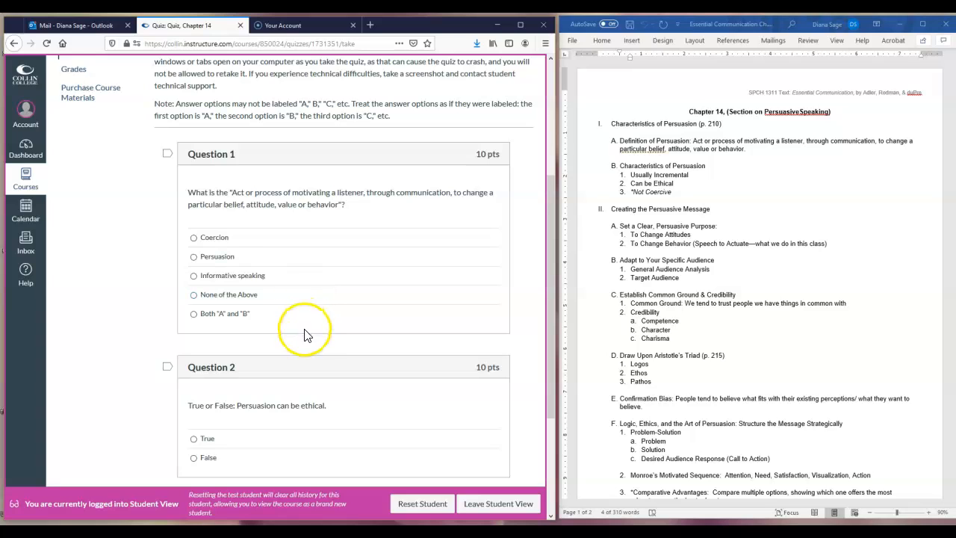
click(193, 314)
scroll(343, 364, down, 3)
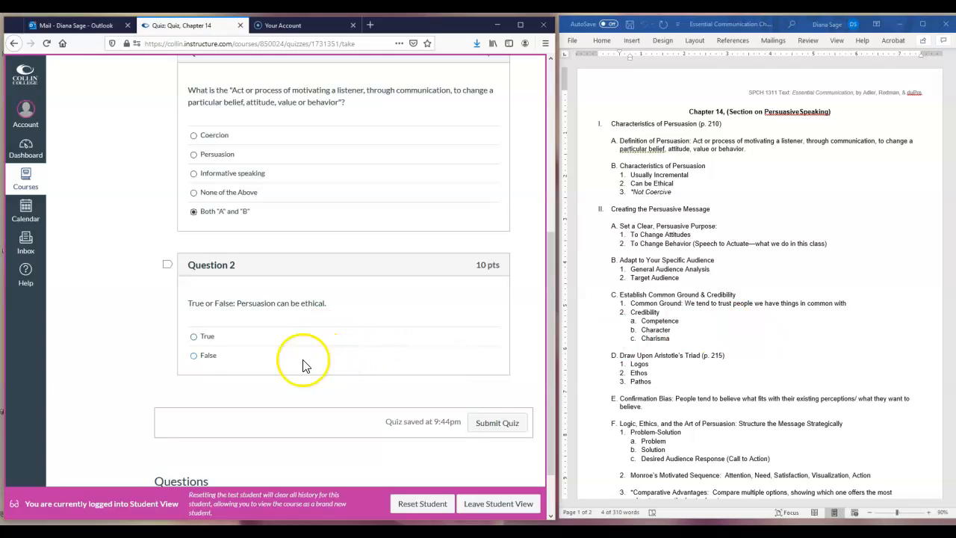
click(193, 336)
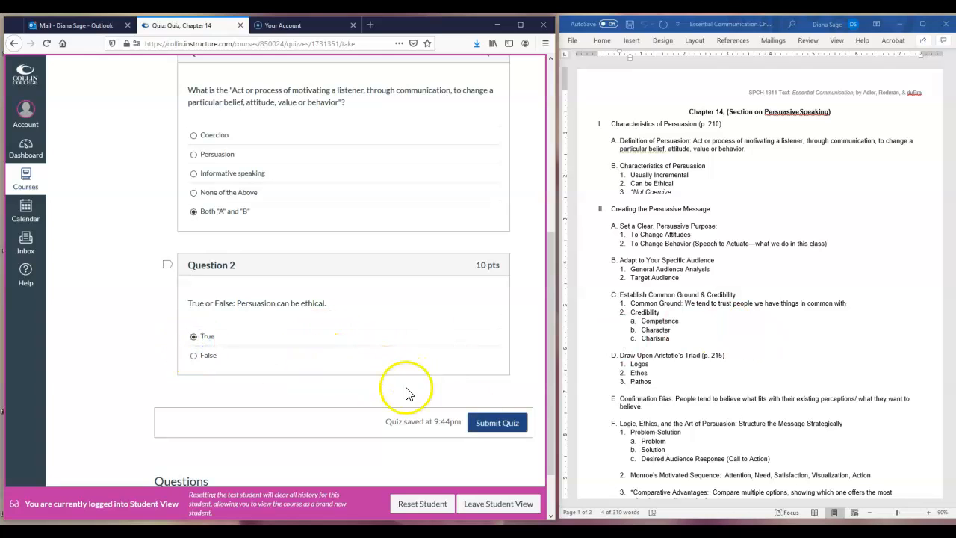
click(495, 421)
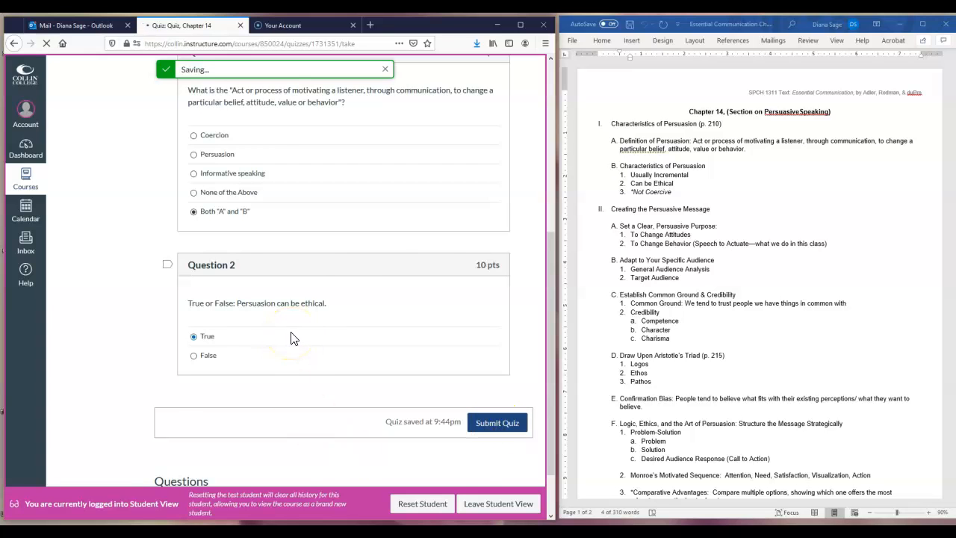
Step: Review the submitted attempt's score and the correct-answer marking for both questions
scroll(317, 340, down, 5)
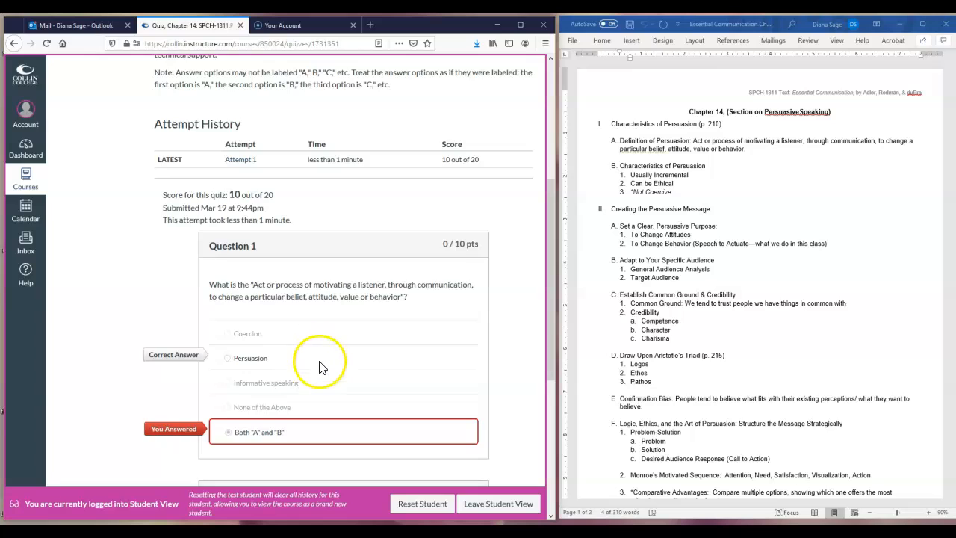
scroll(319, 366, down, 1)
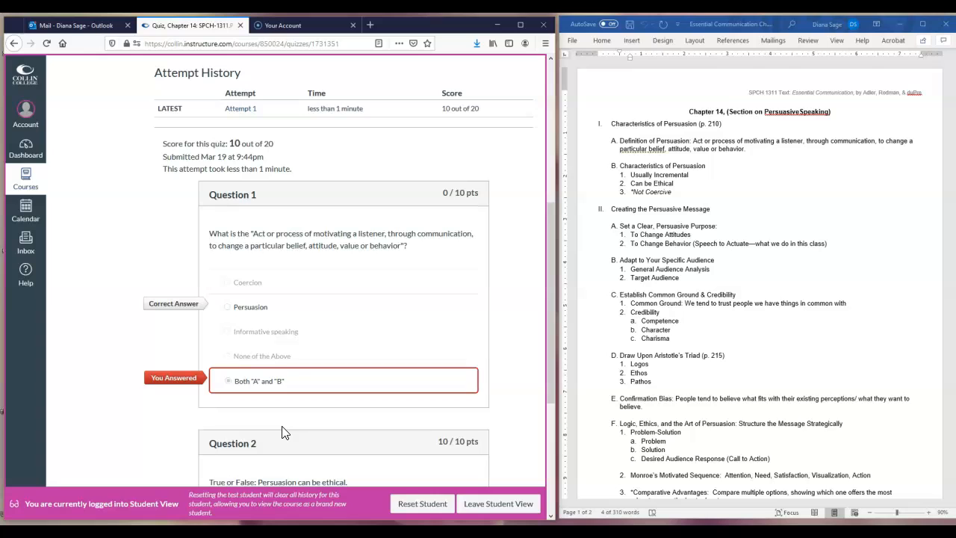
scroll(307, 361, down, 2)
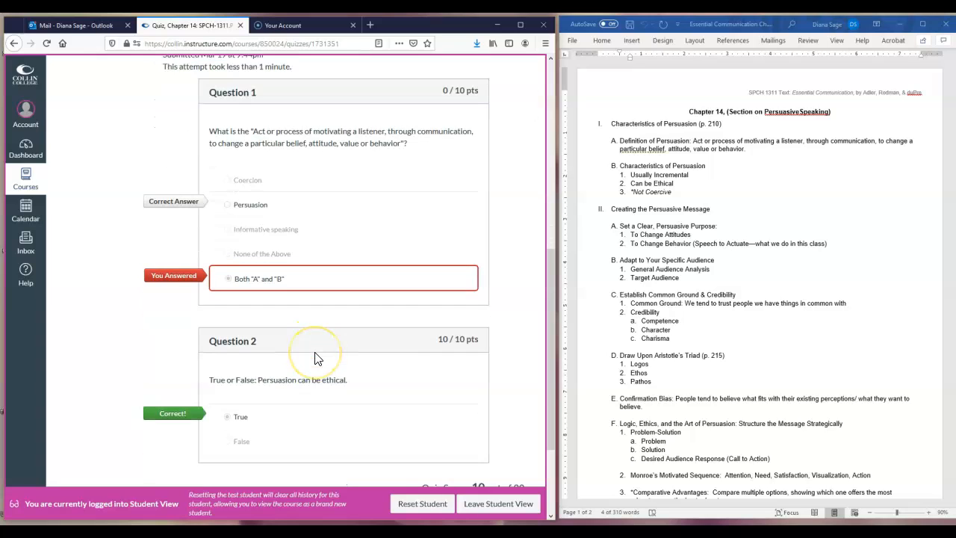
scroll(314, 358, up, 8)
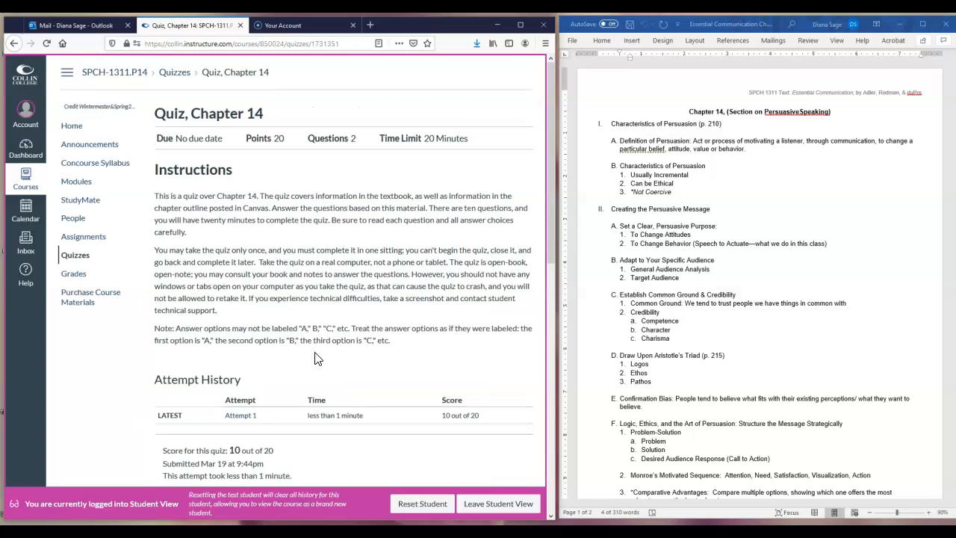